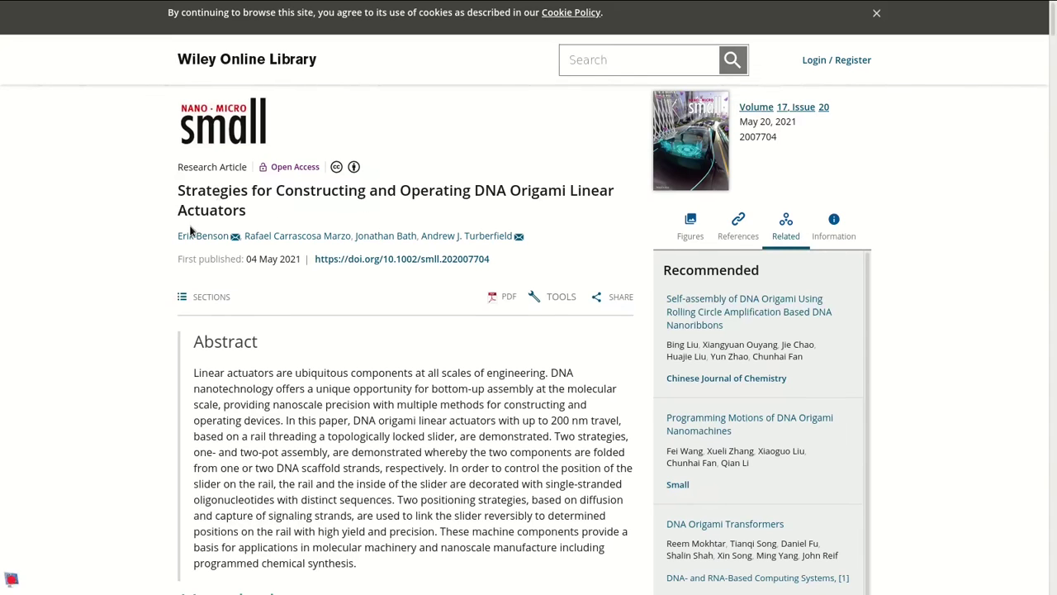
# Step: Import slider.json as a caDNAno hexagonal-lattice design into oxView
pyautogui.scroll(-1, 127, 337)
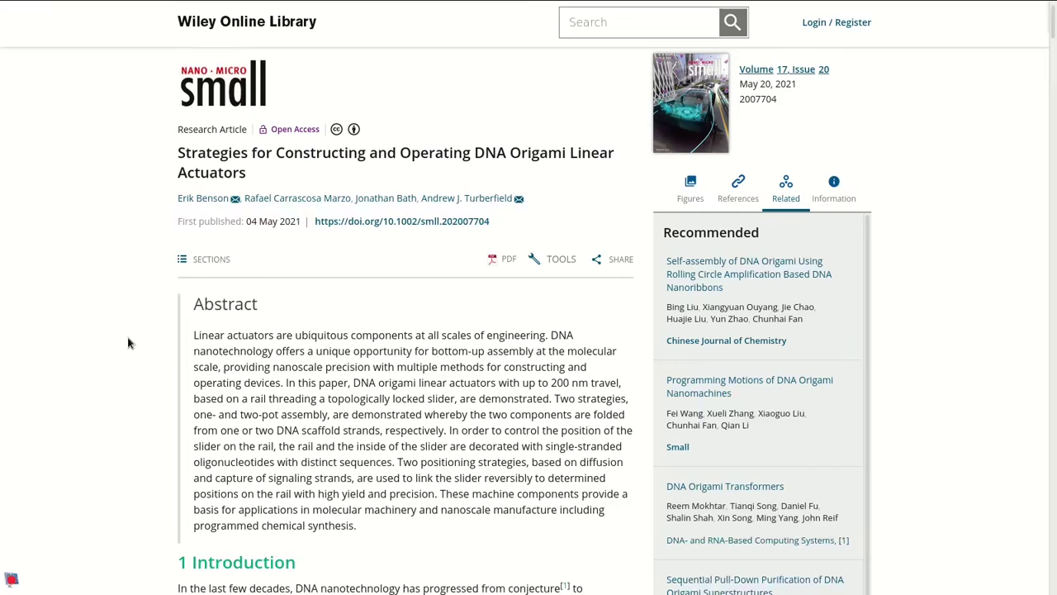
pyautogui.scroll(1, 127, 337)
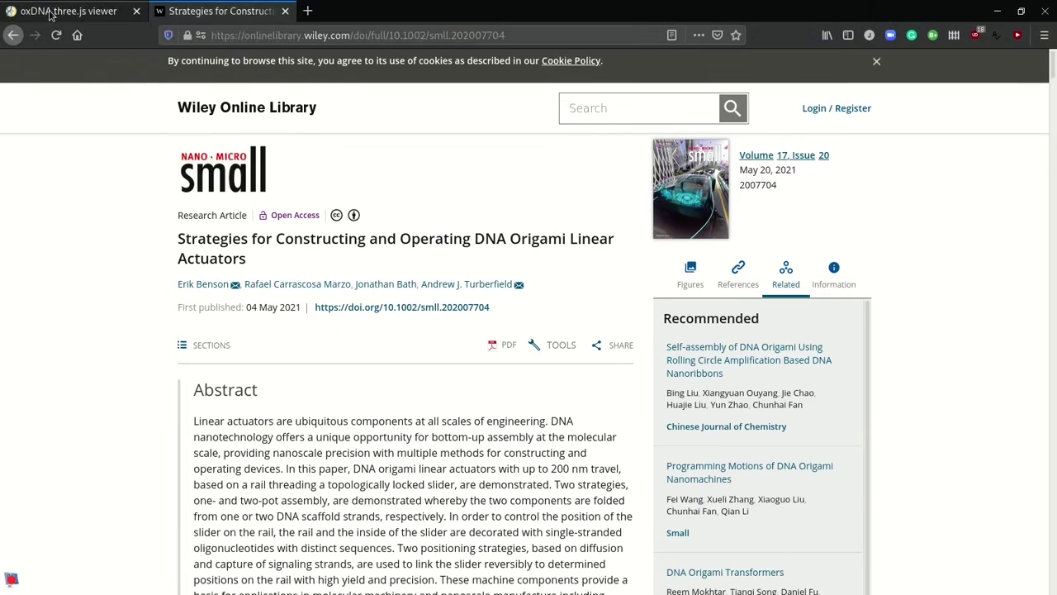
pyautogui.click(55, 10)
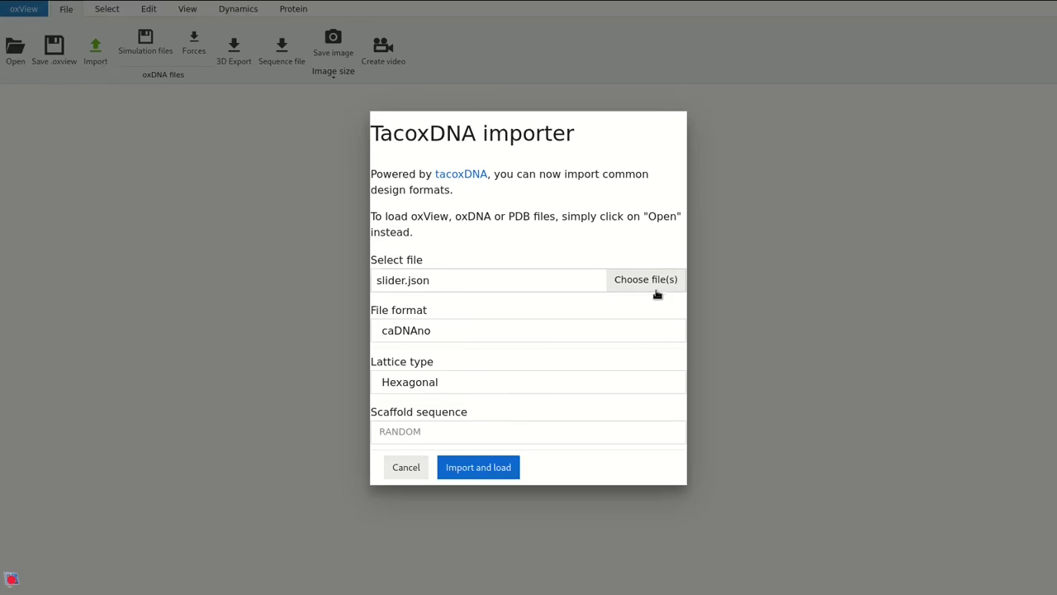
pyautogui.click(635, 281)
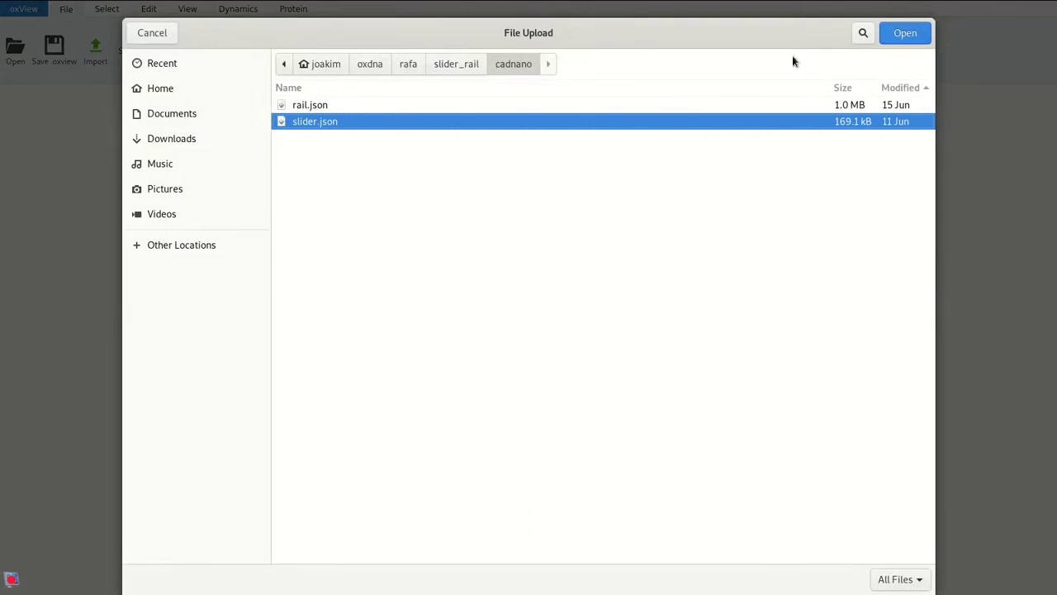
pyautogui.click(889, 36)
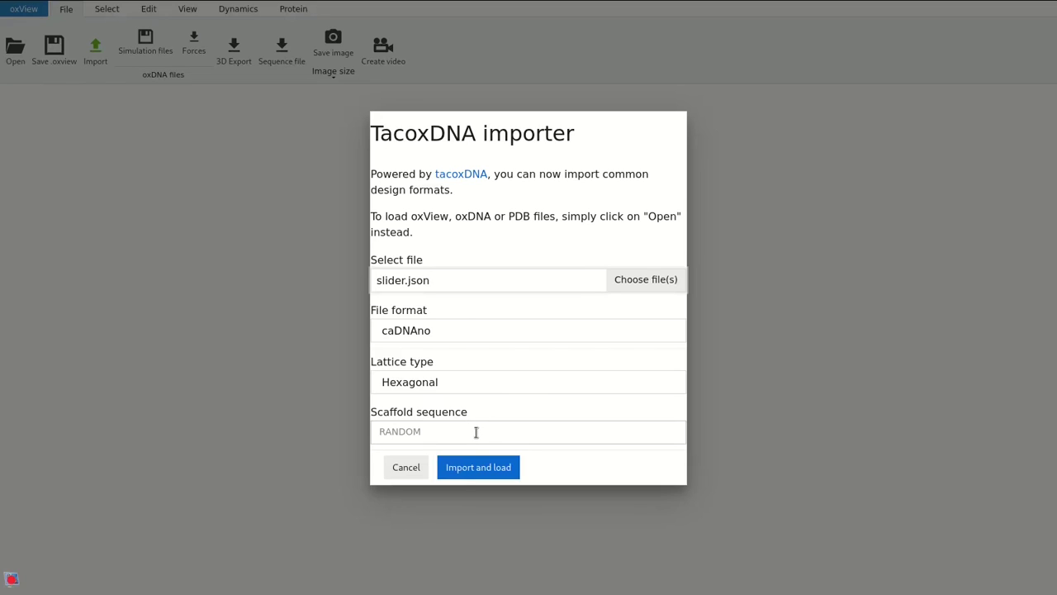
pyautogui.click(462, 469)
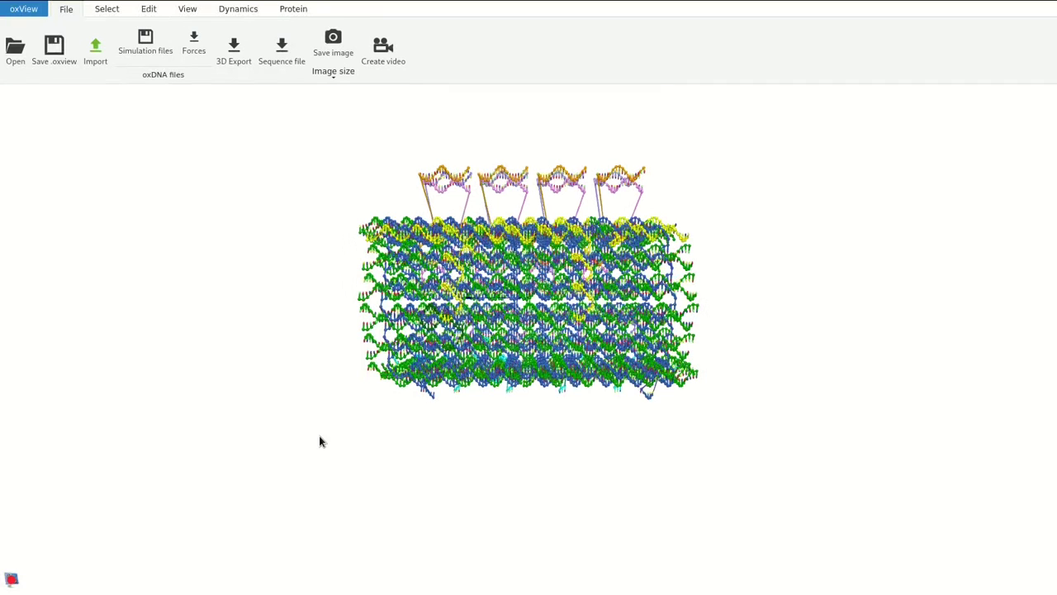
pyautogui.moveTo(388, 336); pyautogui.dragTo(564, 399)
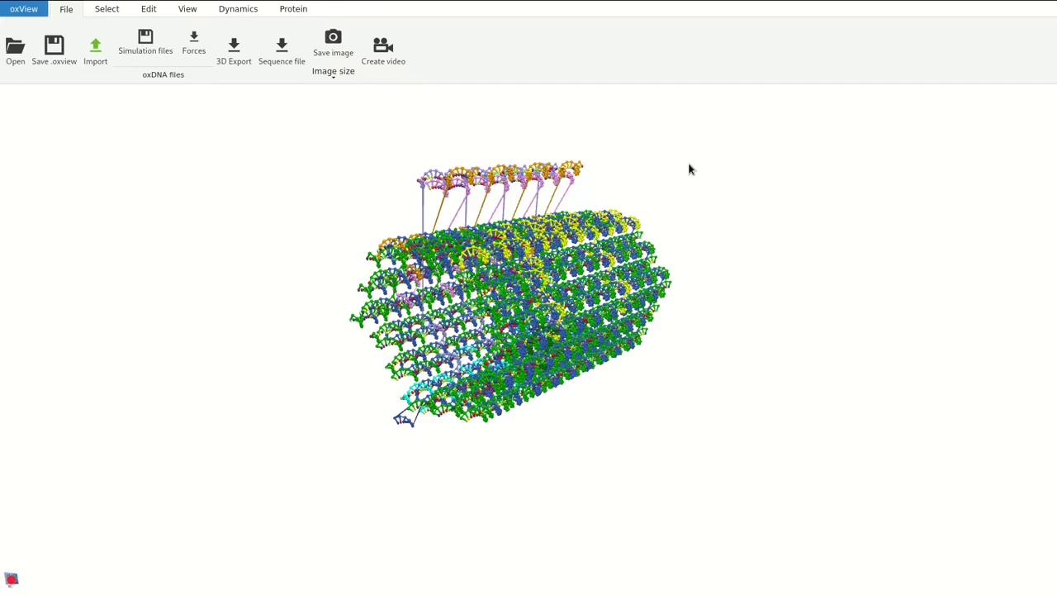
pyautogui.moveTo(591, 186); pyautogui.dragTo(439, 165)
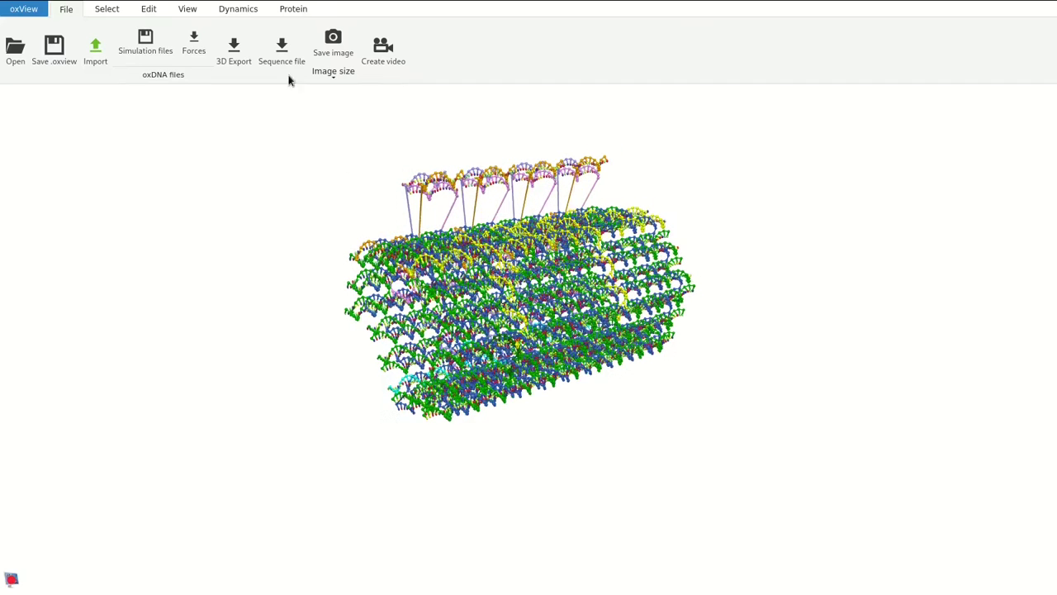
# Step: Run rigid-body dynamics with cluster repulsion 100, spring constant 20 and relaxed length 2
pyautogui.click(238, 12)
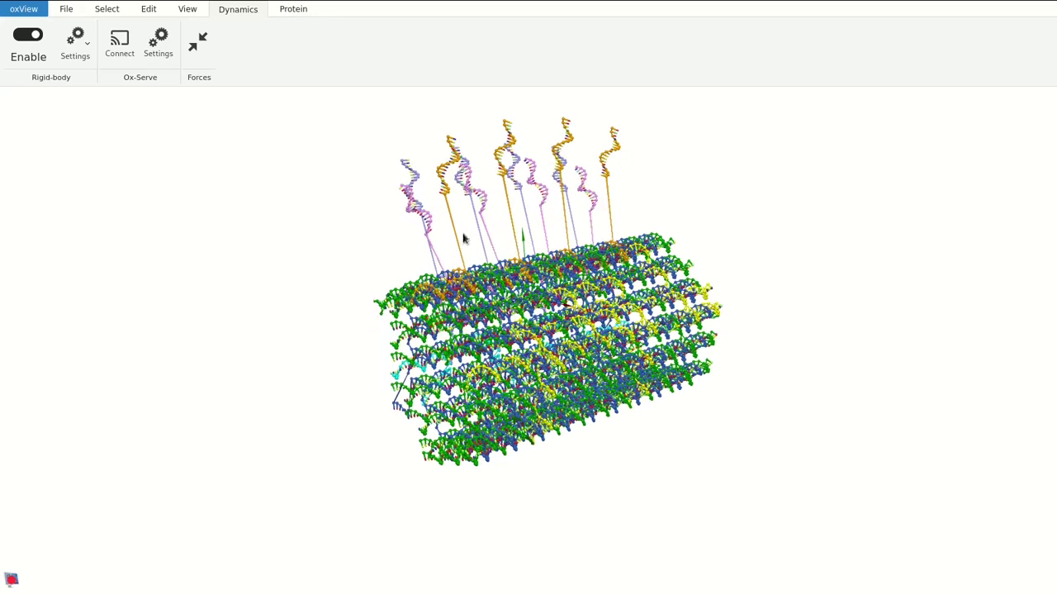
pyautogui.click(76, 51)
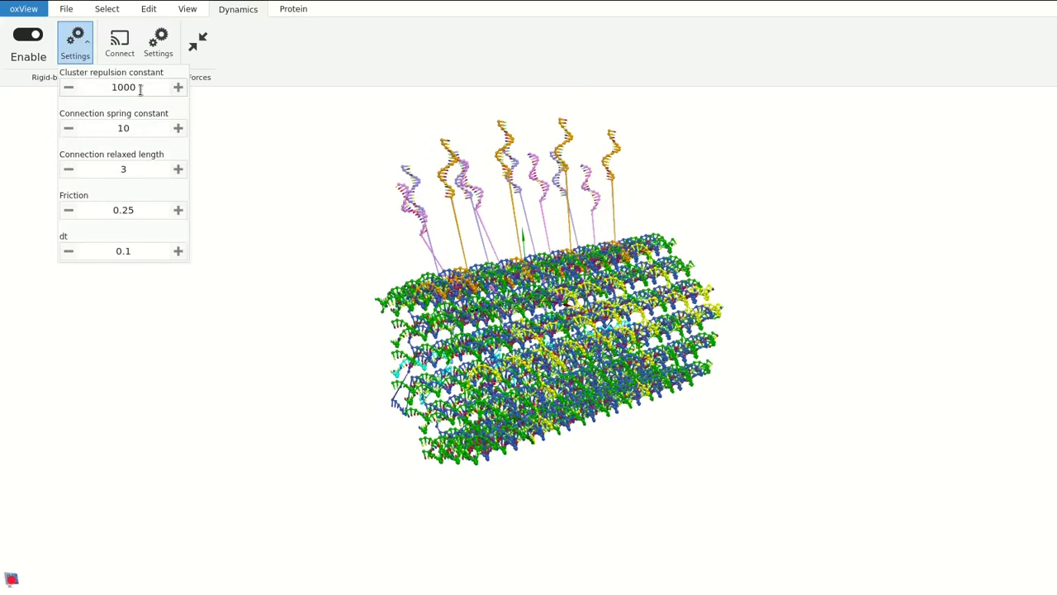
pyautogui.click(141, 89)
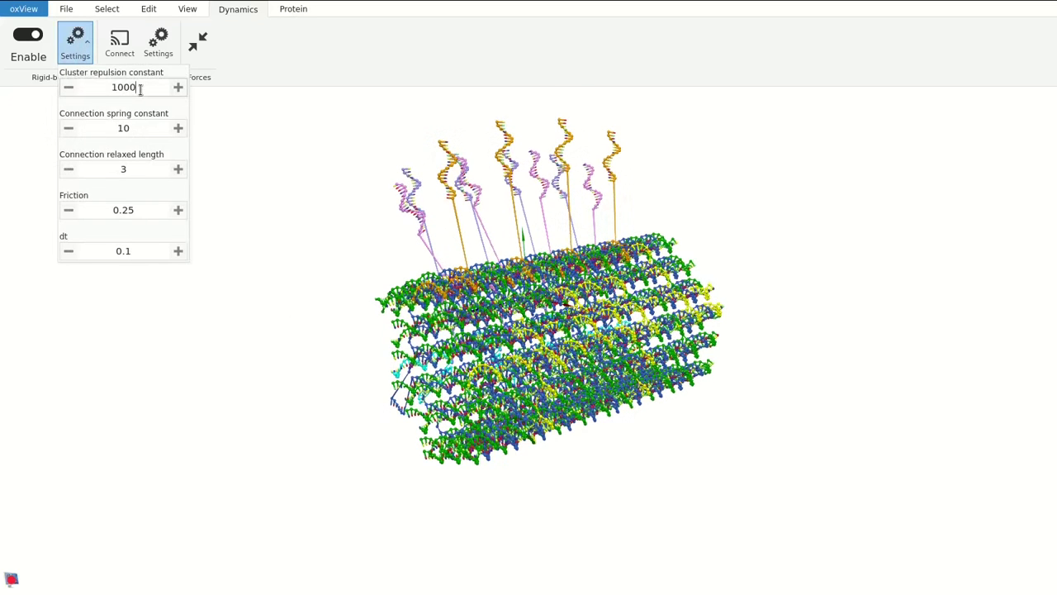
pyautogui.press('BackSpace')
pyautogui.click(136, 130)
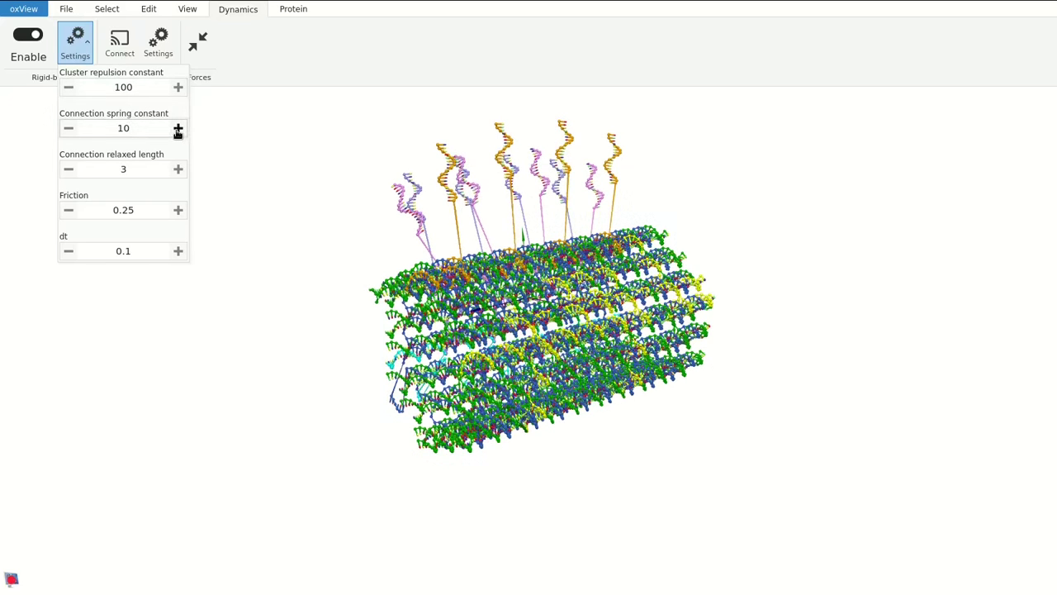
pyautogui.click(178, 130)
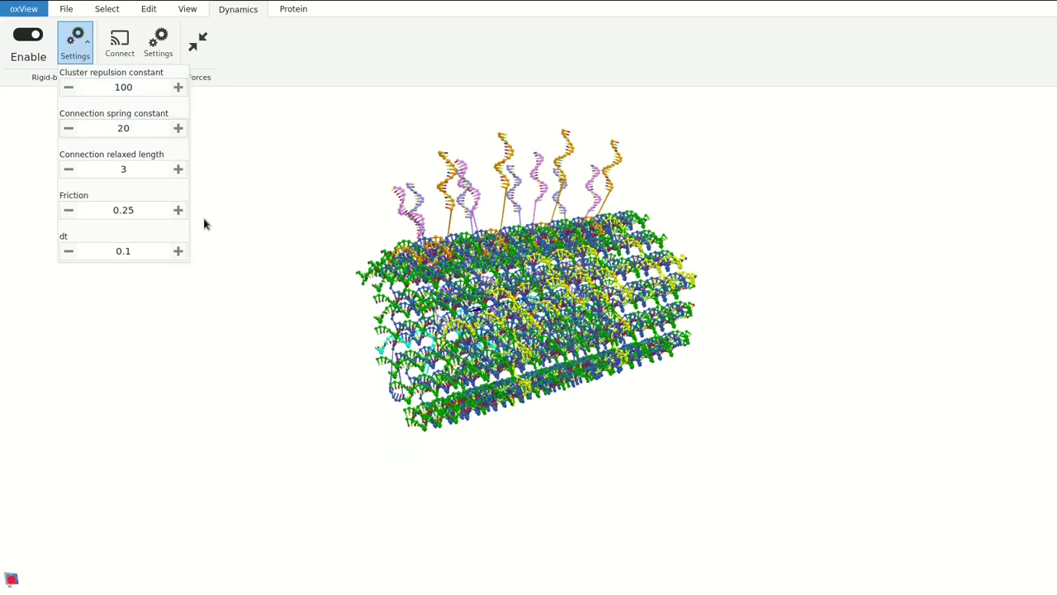
pyautogui.click(69, 171)
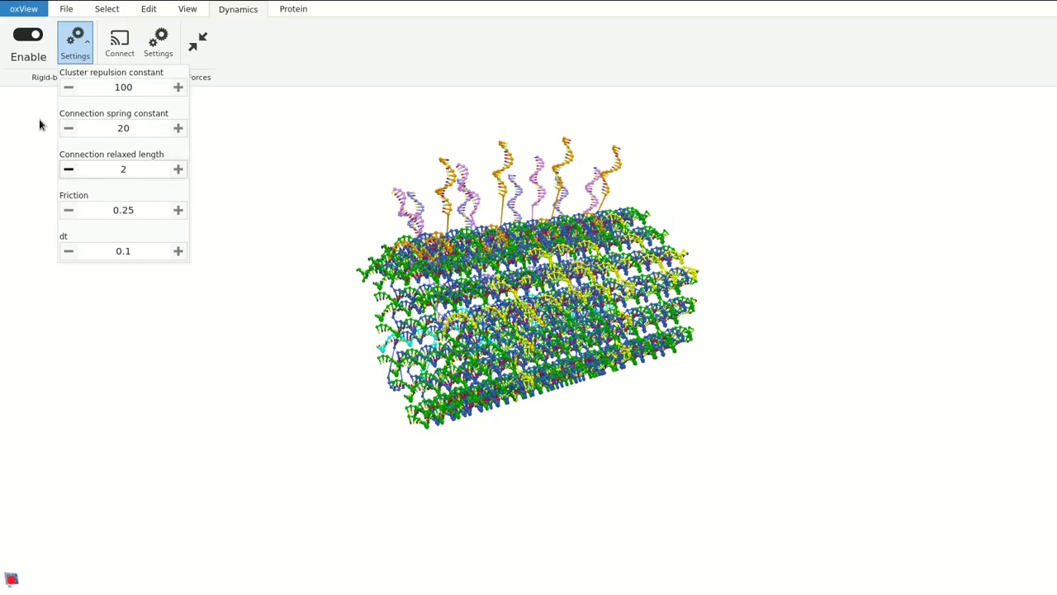
# Step: Stop the rigid-body simulation and orbit around the relaxed slider to inspect it
pyautogui.click(28, 34)
pyautogui.click(130, 80)
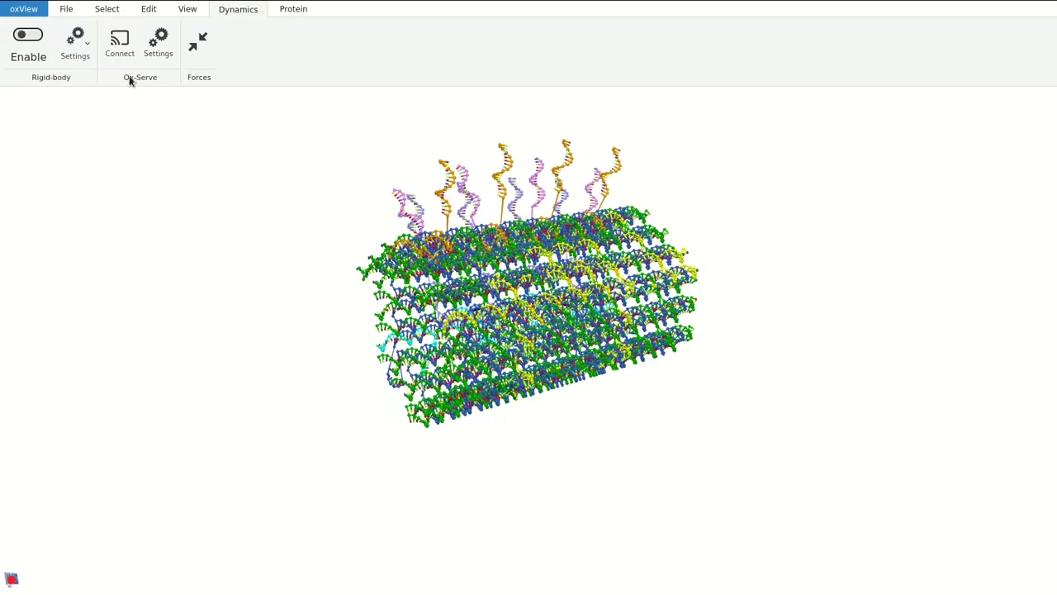
pyautogui.moveTo(251, 249); pyautogui.dragTo(462, 355)
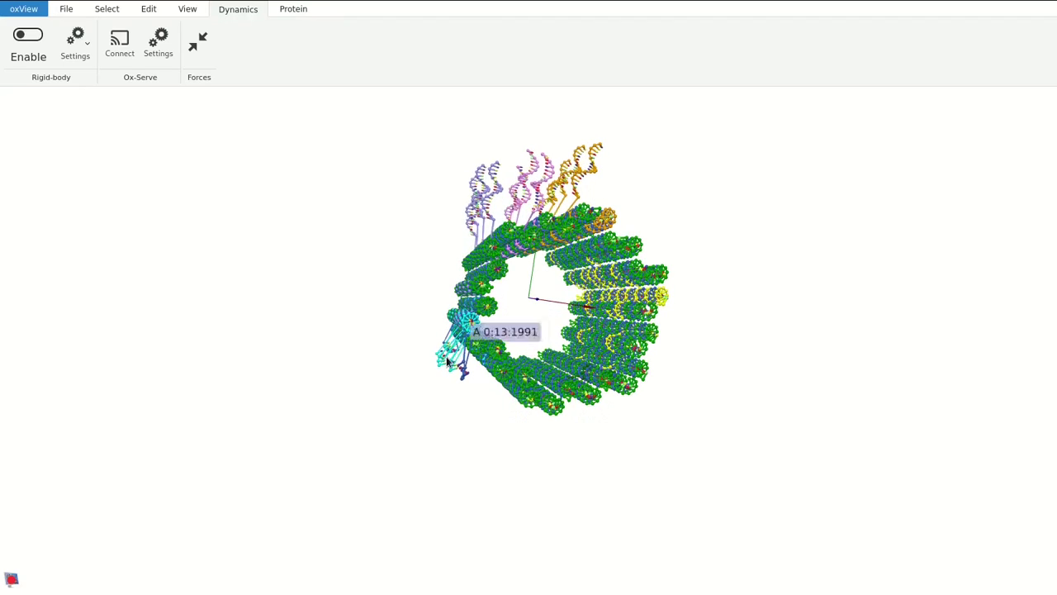
pyautogui.moveTo(766, 235); pyautogui.dragTo(296, 320)
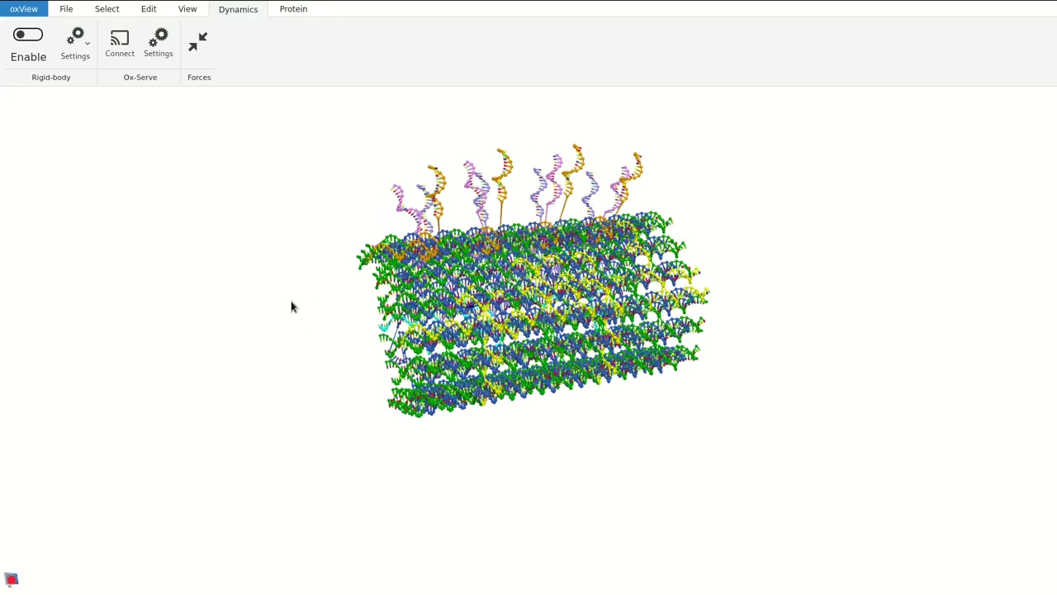
# Step: Import rail.json as a caDNAno hexagonal design alongside the slider
pyautogui.moveTo(236, 267); pyautogui.dragTo(94, 138)
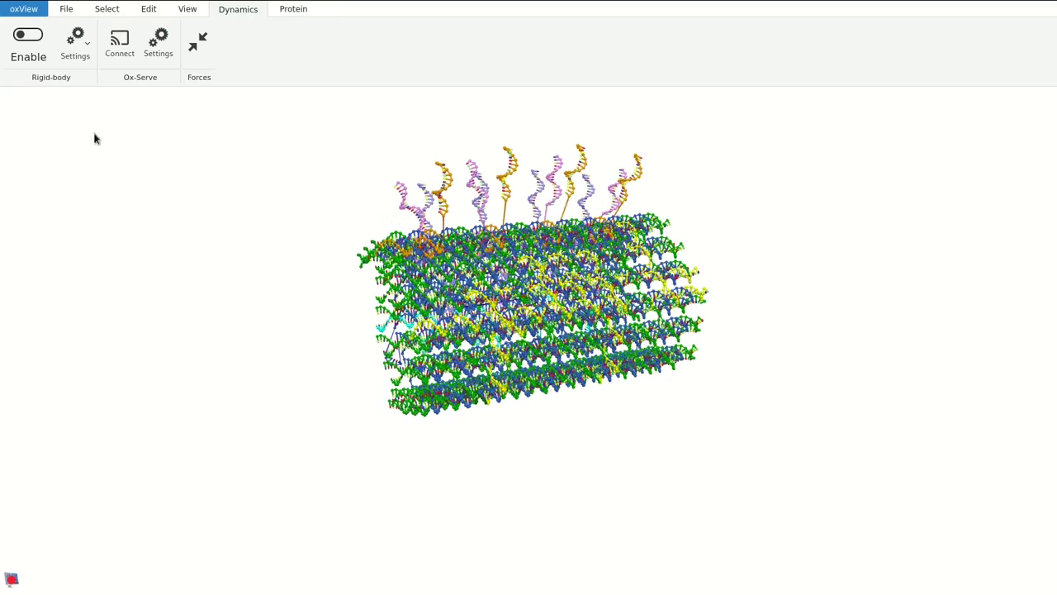
pyautogui.click(67, 12)
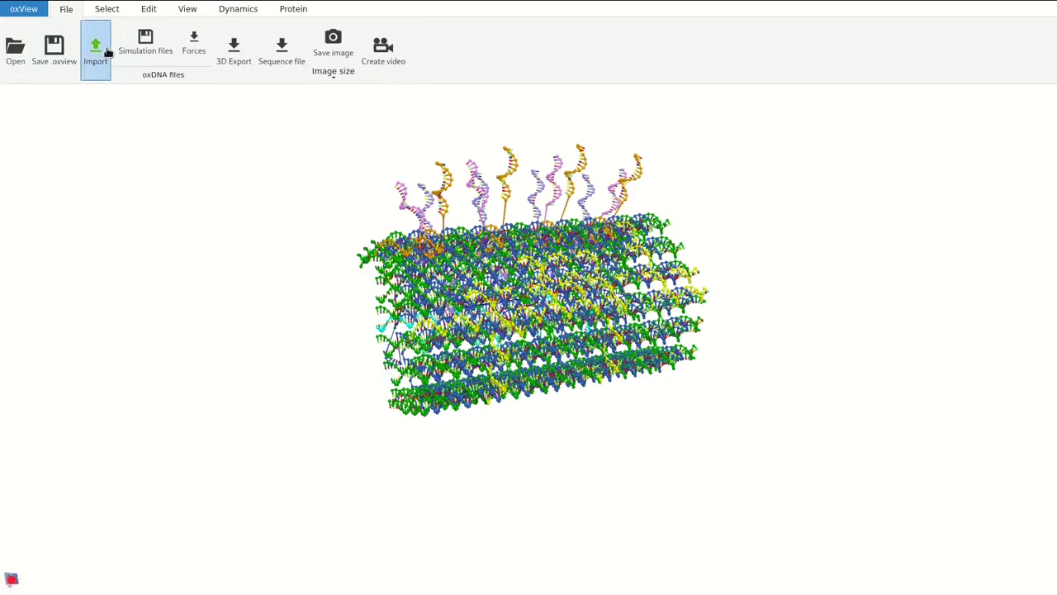
pyautogui.click(96, 50)
pyautogui.click(665, 284)
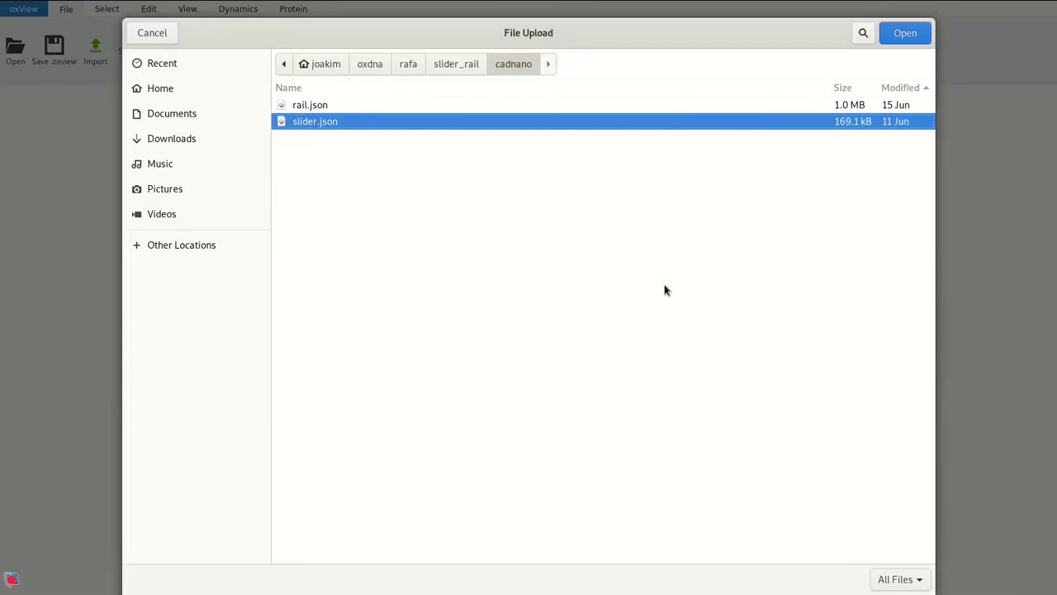
pyautogui.doubleClick(364, 105)
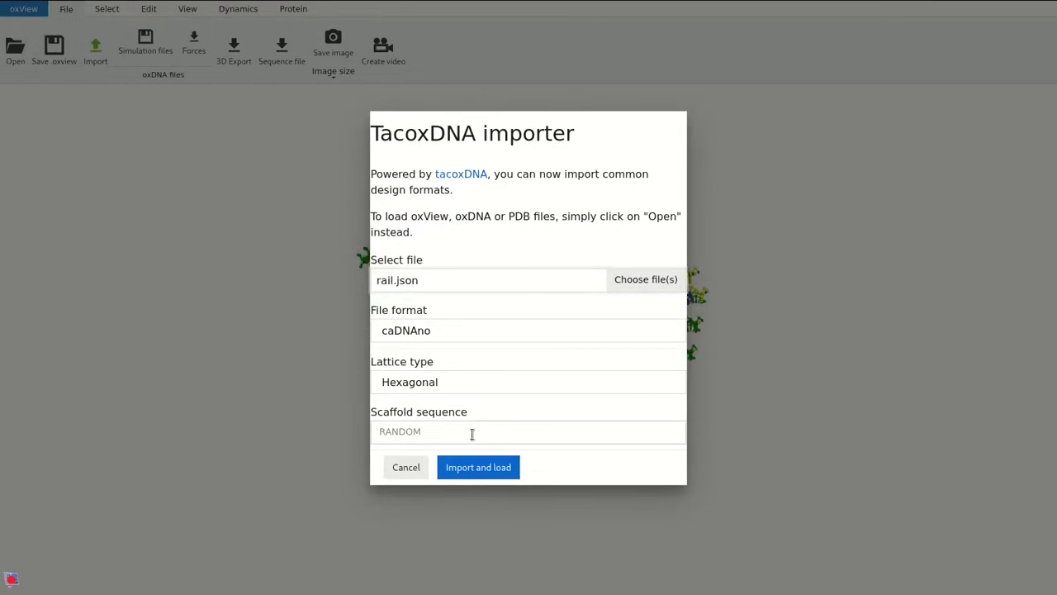
pyautogui.click(454, 467)
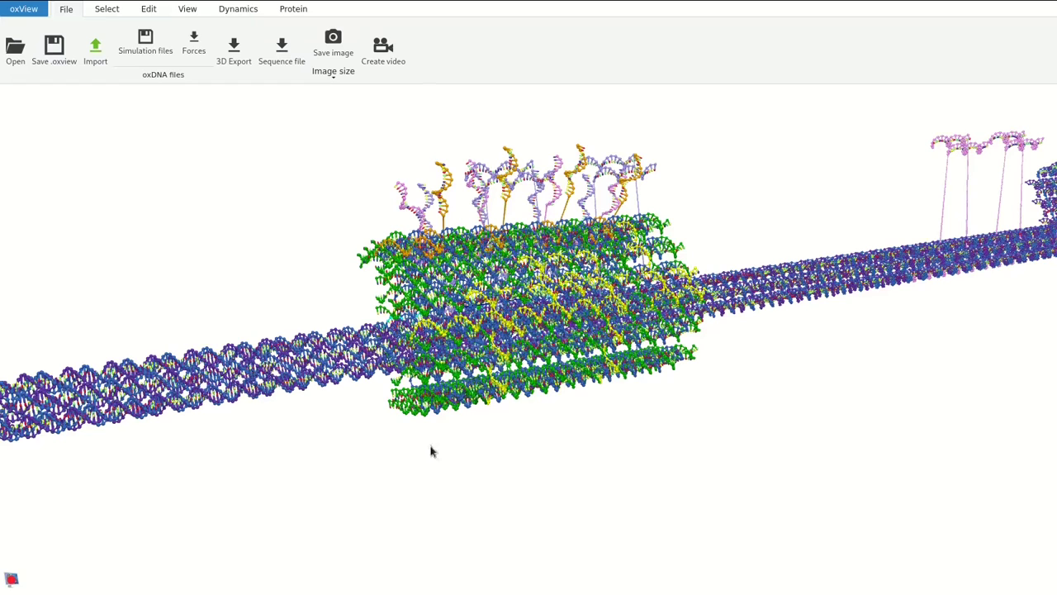
# Step: Select the whole slider in System mode and drag it left and down off the rail
pyautogui.moveTo(383, 421); pyautogui.dragTo(532, 266)
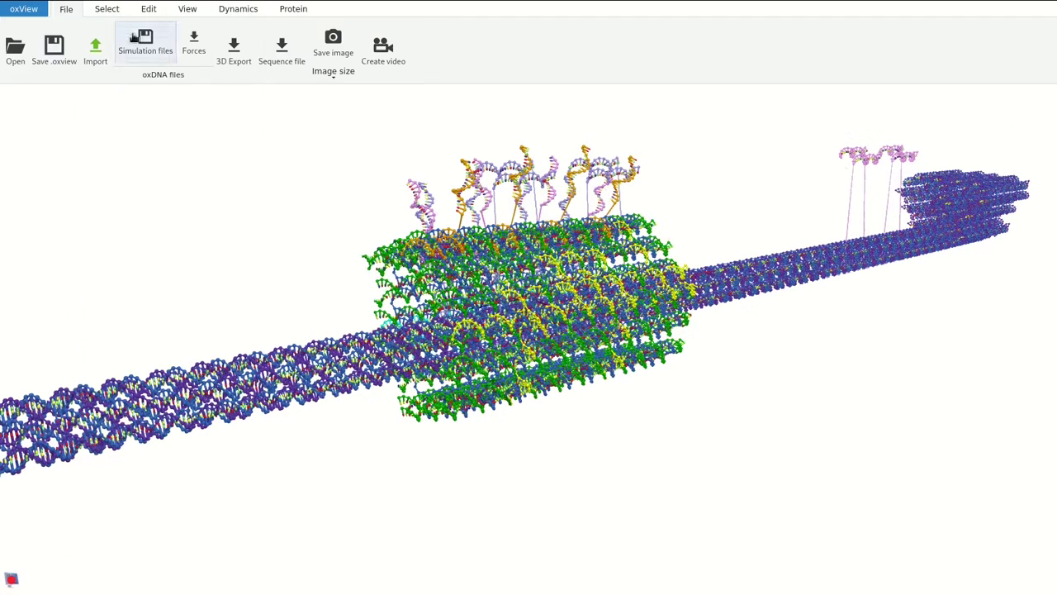
pyautogui.click(108, 10)
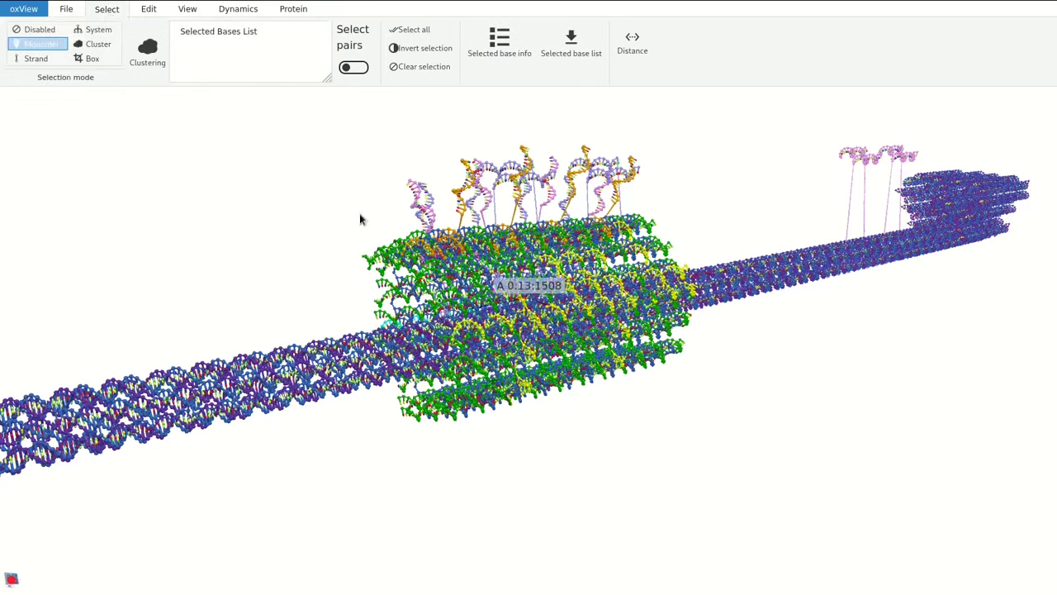
pyautogui.click(95, 30)
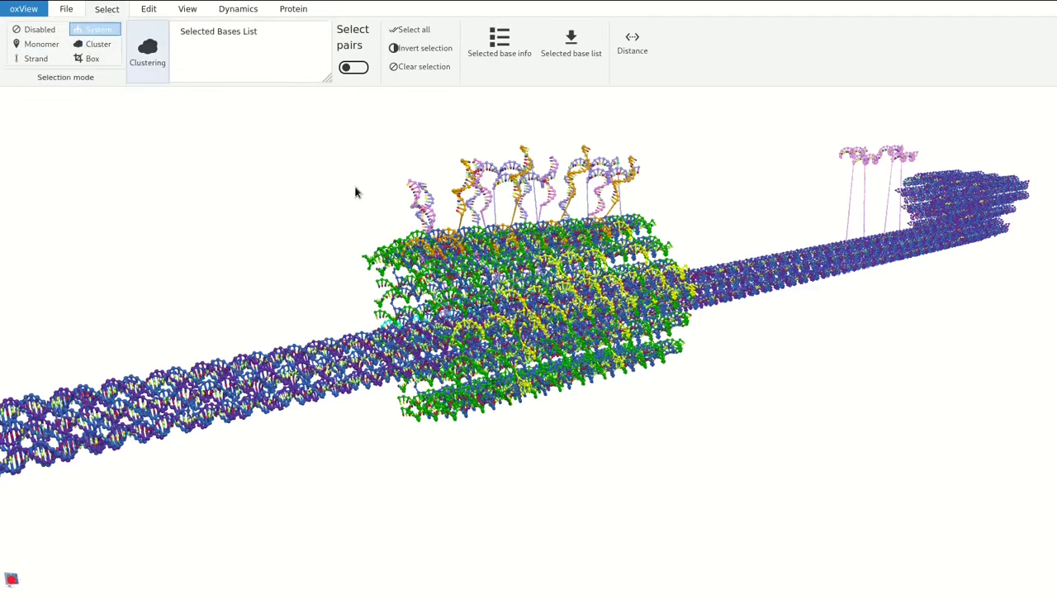
pyautogui.click(483, 271)
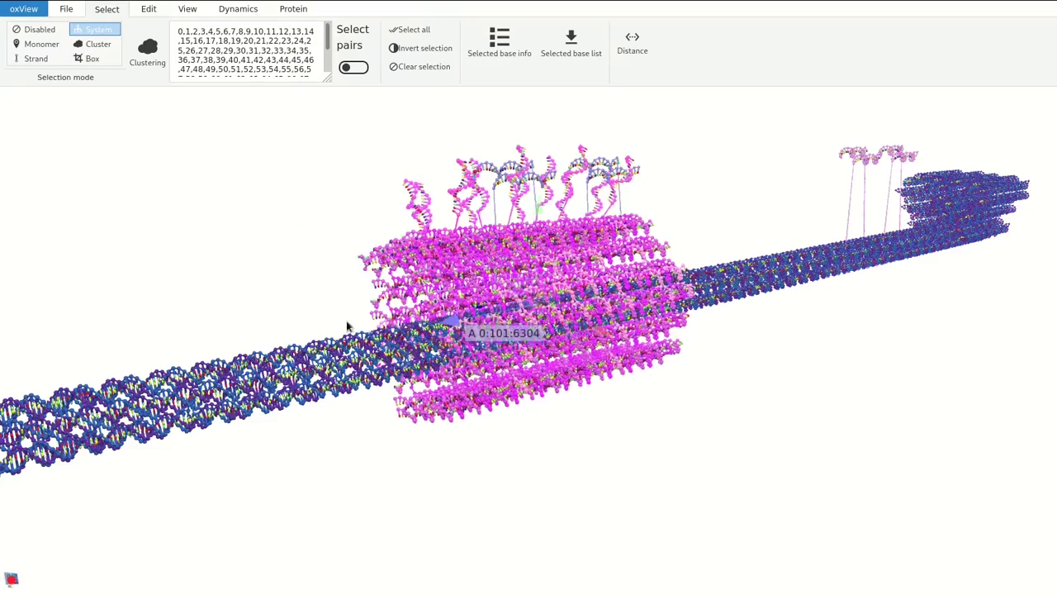
pyautogui.moveTo(349, 325); pyautogui.dragTo(272, 313)
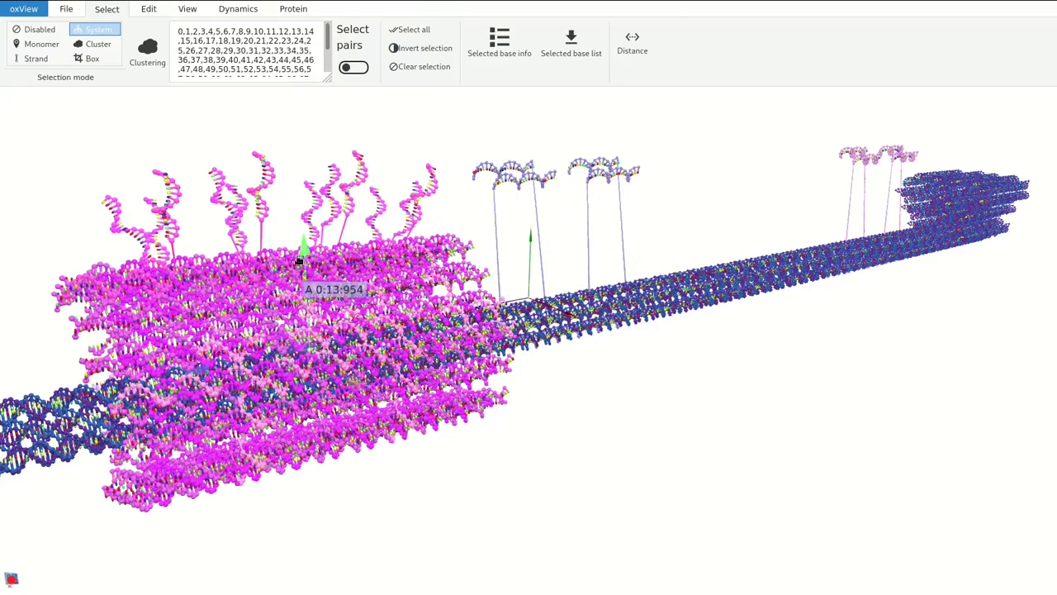
pyautogui.moveTo(323, 376); pyautogui.dragTo(337, 594)
pyautogui.scroll(-1, 512, 436)
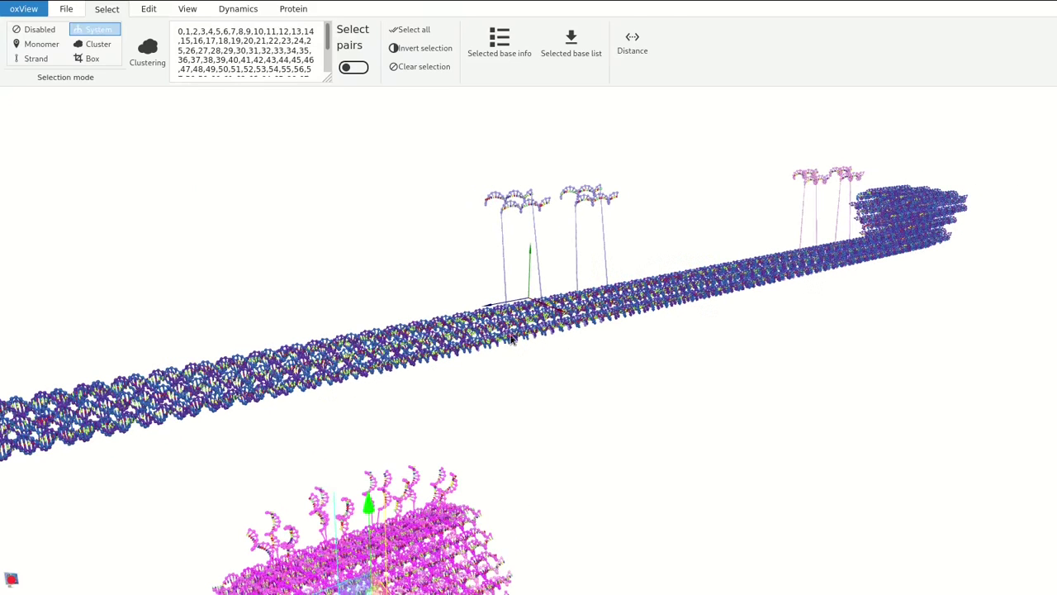
# Step: Select the rail's helix cluster in Cluster mode and rotate it with the rotation gizmo
pyautogui.click(93, 44)
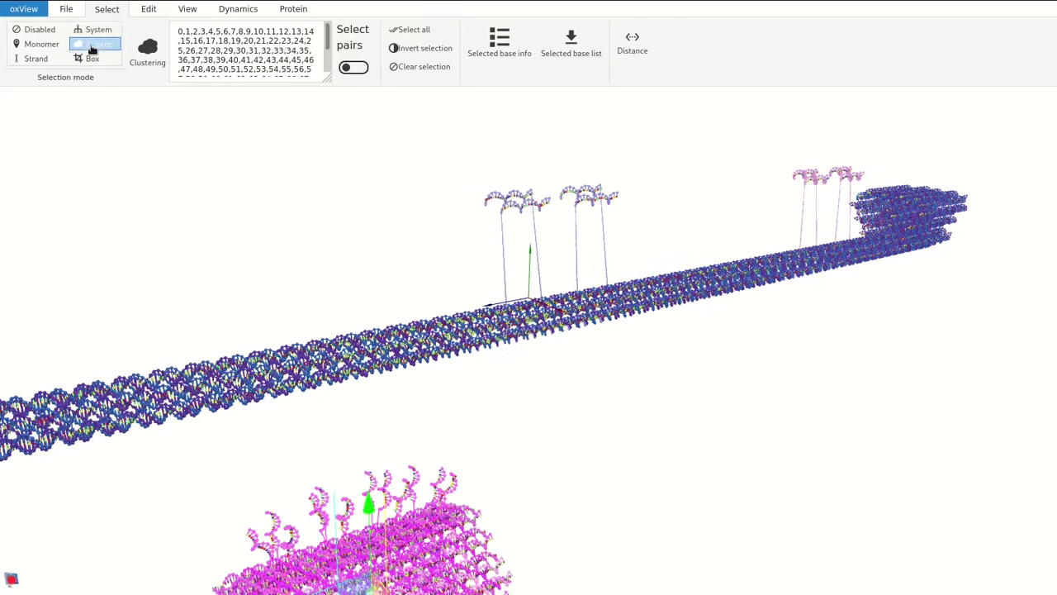
pyautogui.click(418, 341)
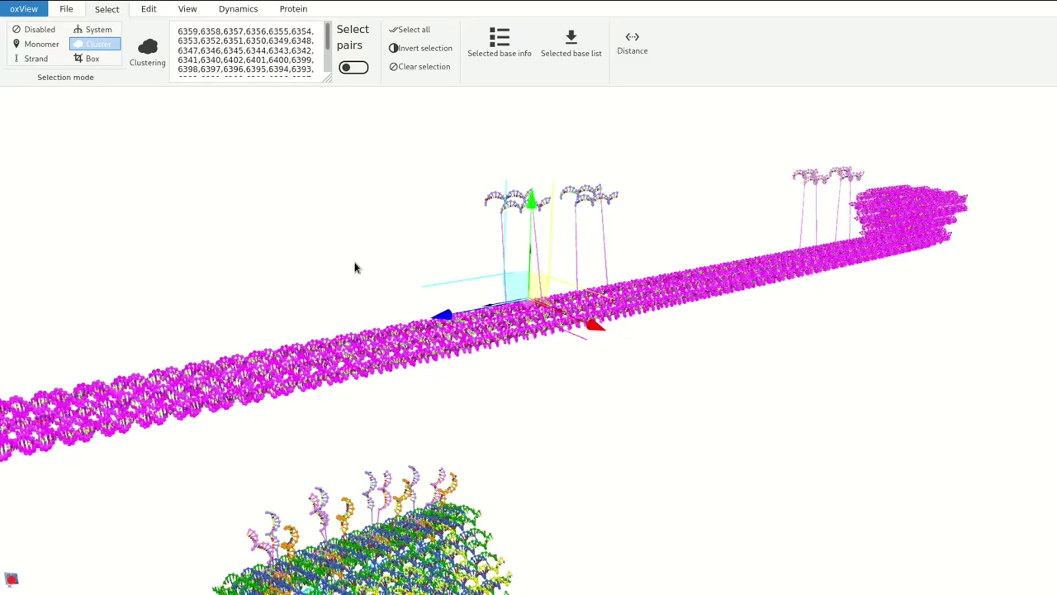
pyautogui.press('r')
pyautogui.scroll(10, 355, 261)
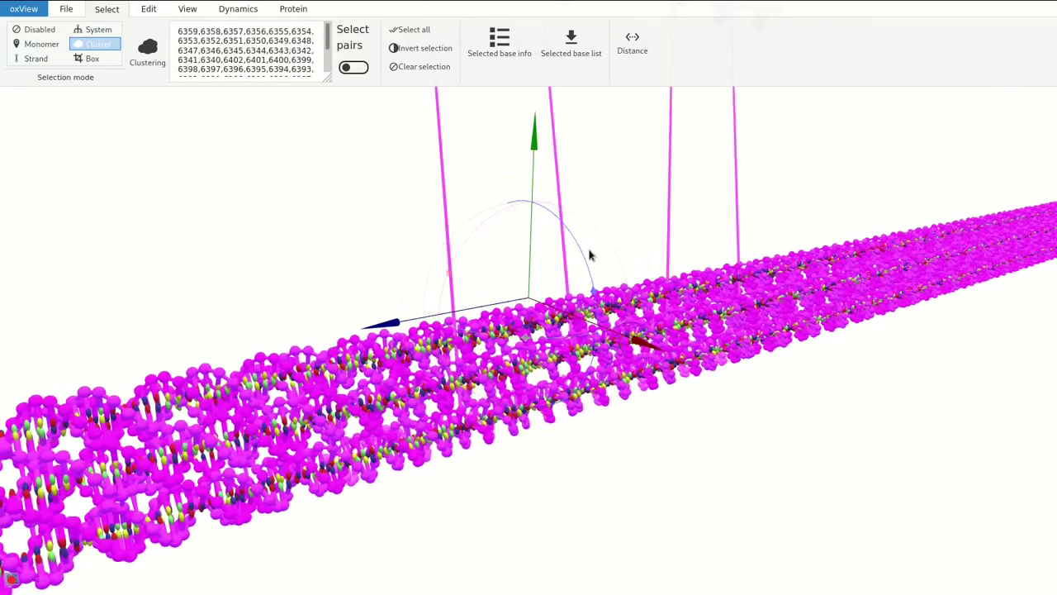
pyautogui.moveTo(590, 256); pyautogui.dragTo(609, 328)
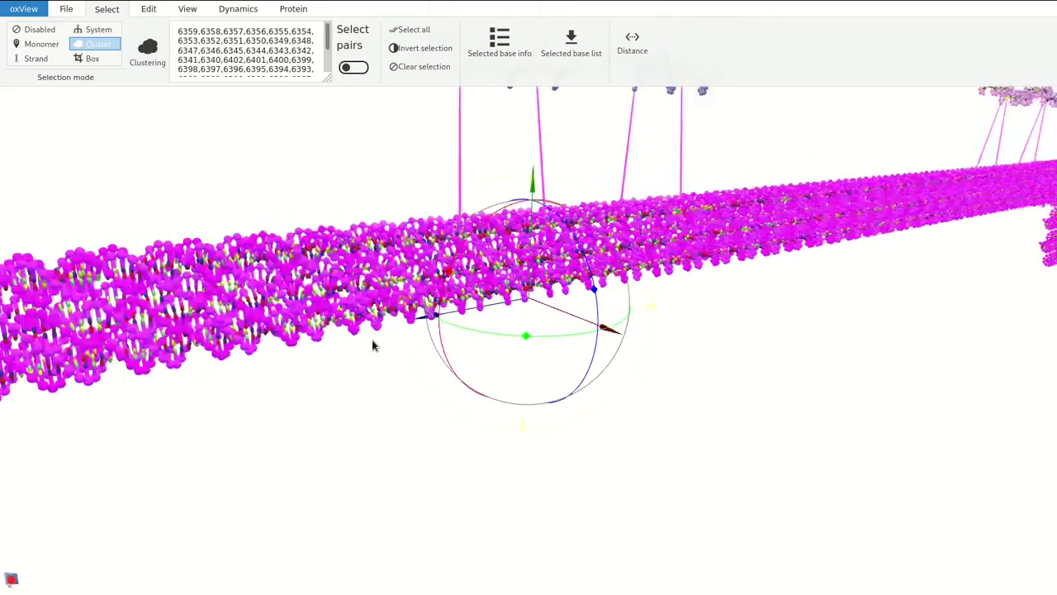
pyautogui.scroll(-3, 372, 345)
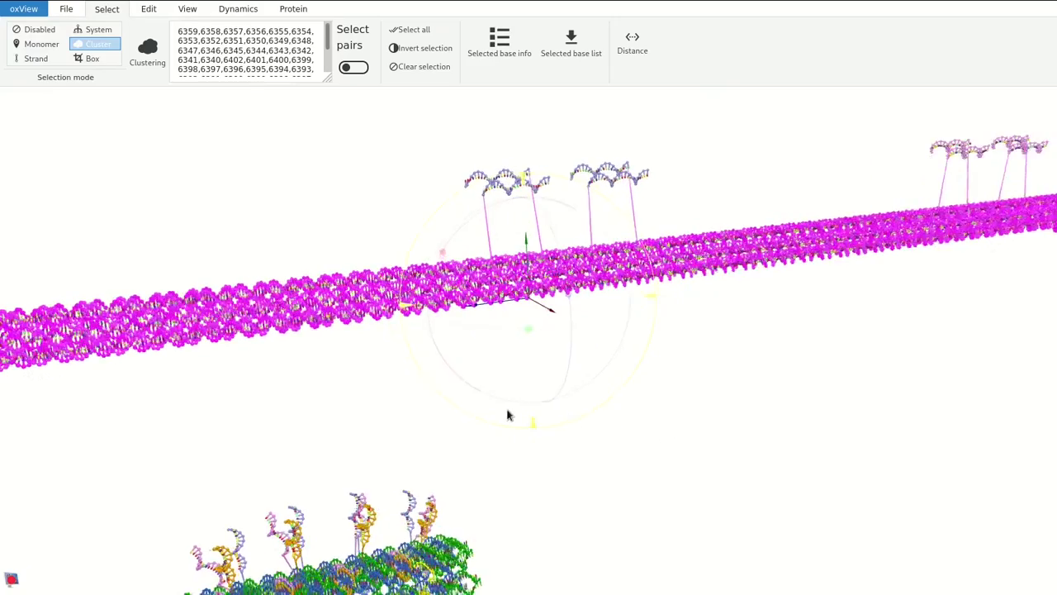
pyautogui.moveTo(508, 415); pyautogui.dragTo(502, 366)
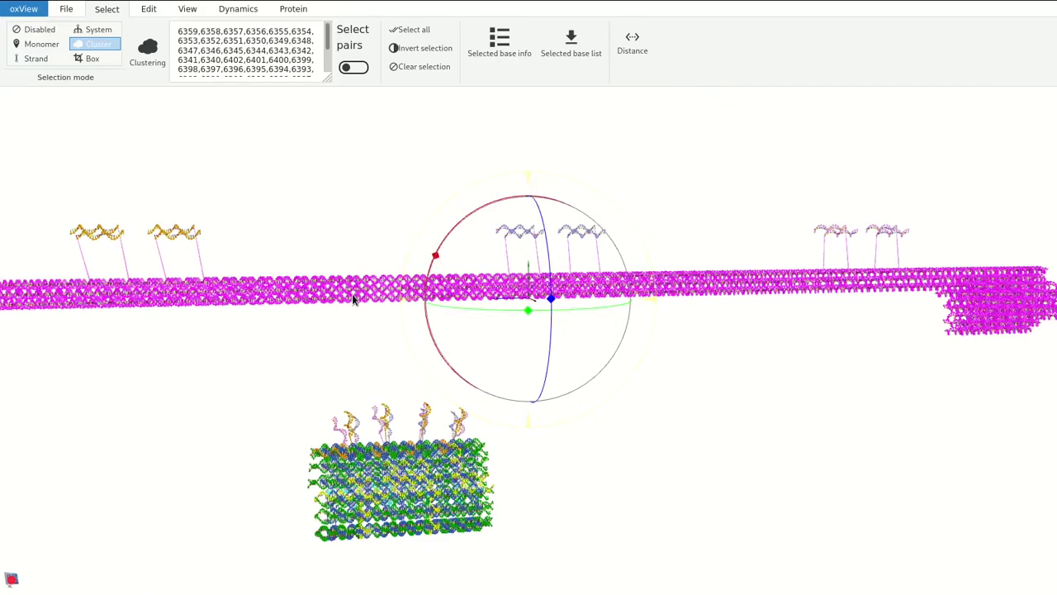
# Step: Box-select the overhang strands above the rail and translate them down toward it
pyautogui.click(92, 58)
pyautogui.moveTo(103, 174); pyautogui.dragTo(863, 265)
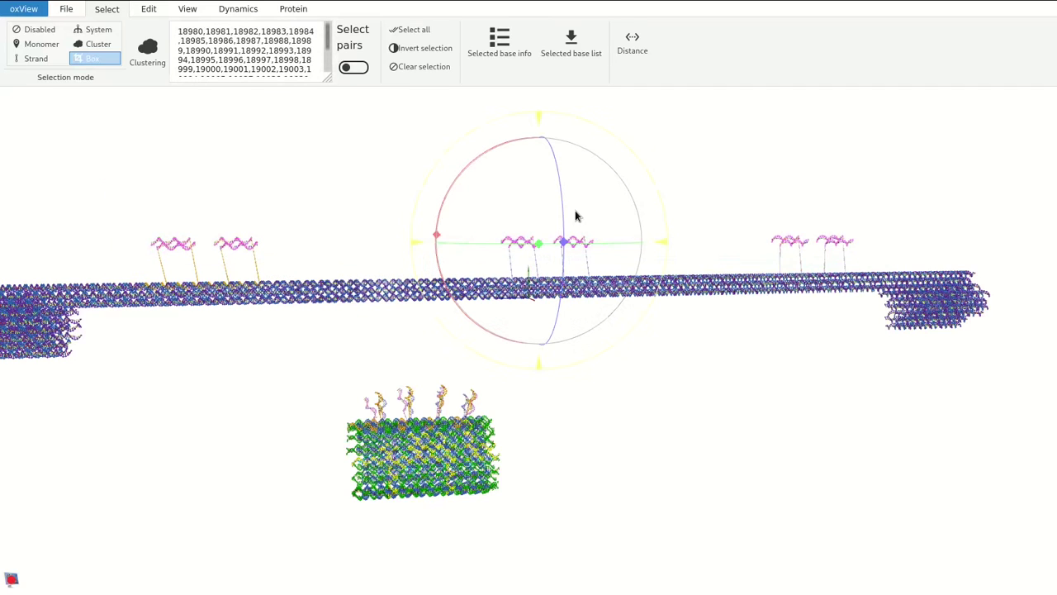
pyautogui.press('t')
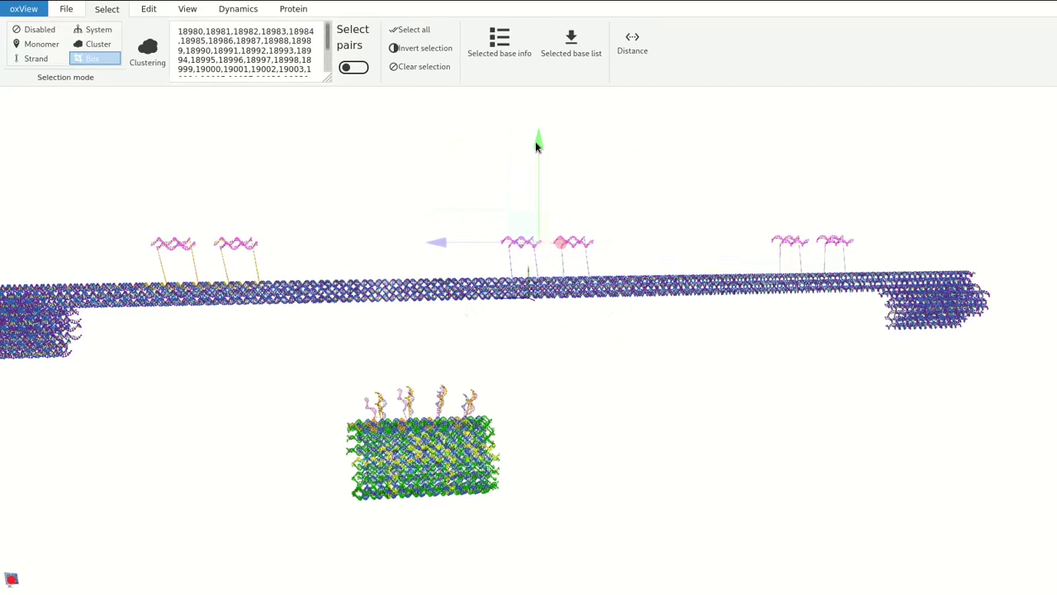
pyautogui.moveTo(536, 142); pyautogui.dragTo(537, 179)
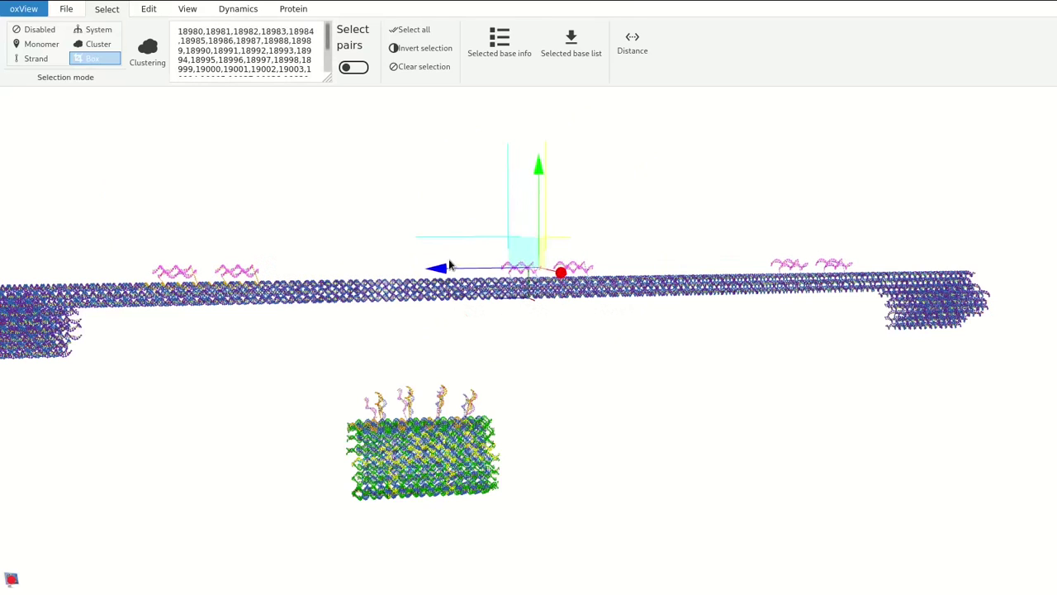
pyautogui.moveTo(444, 273); pyautogui.dragTo(448, 272)
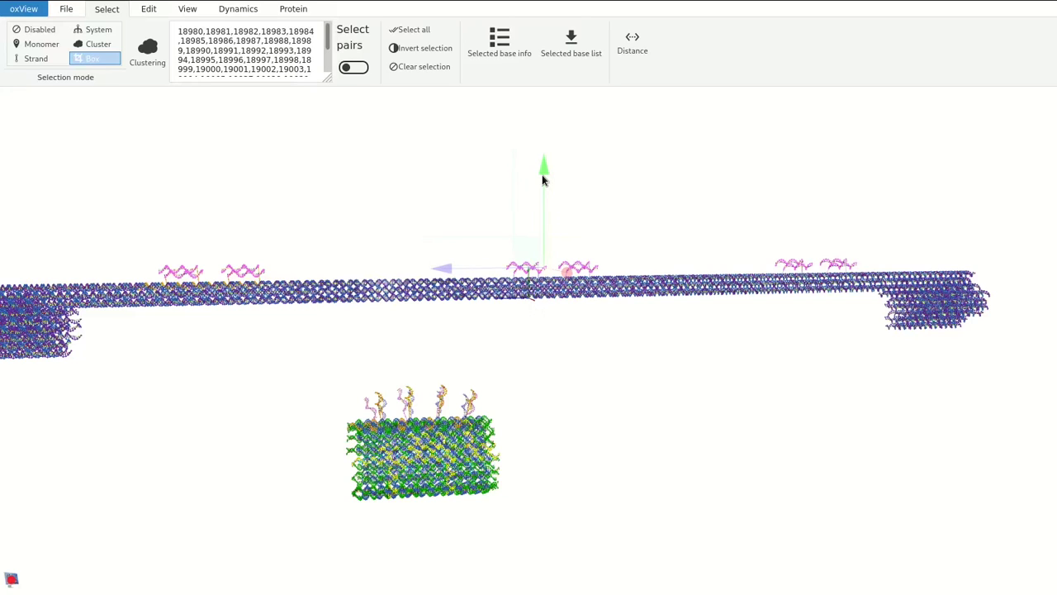
pyautogui.moveTo(542, 174); pyautogui.dragTo(541, 178)
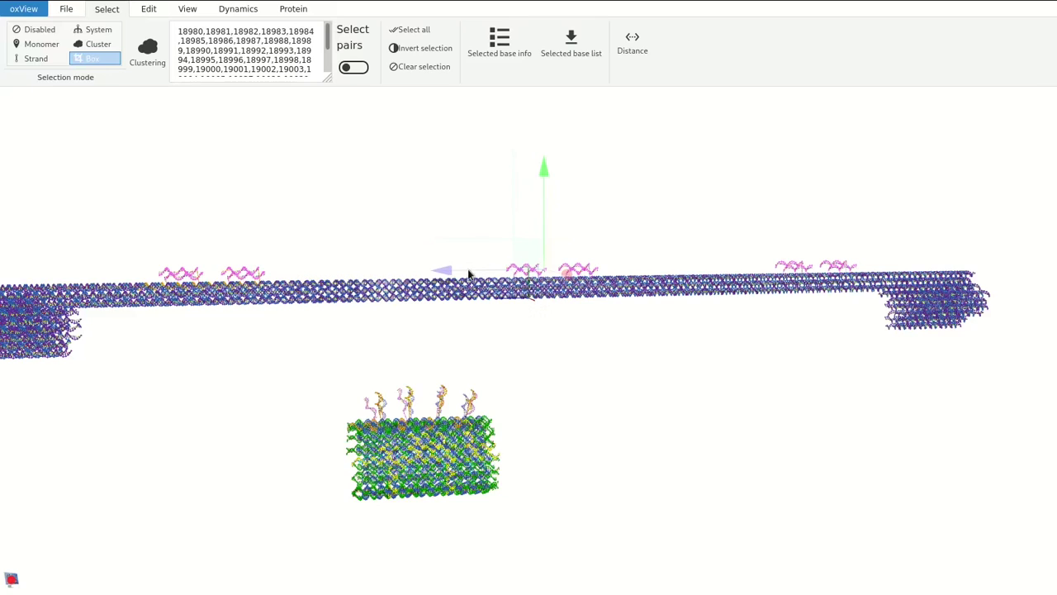
pyautogui.scroll(5, 467, 274)
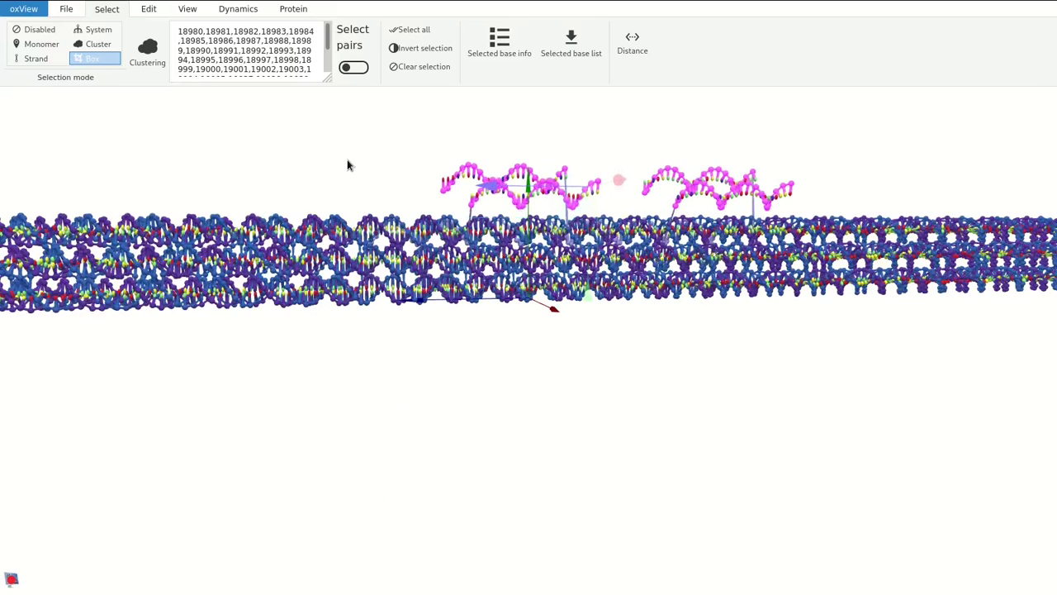
# Step: Clear the selection and switch the selection mode to Monomer
pyautogui.click(349, 165)
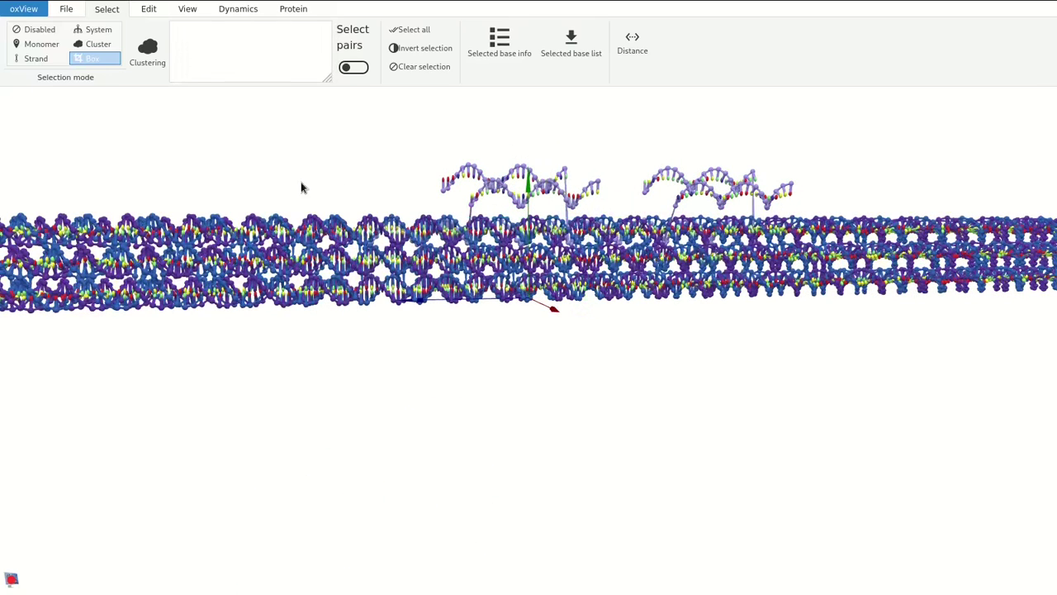
pyautogui.moveTo(278, 162); pyautogui.dragTo(314, 166)
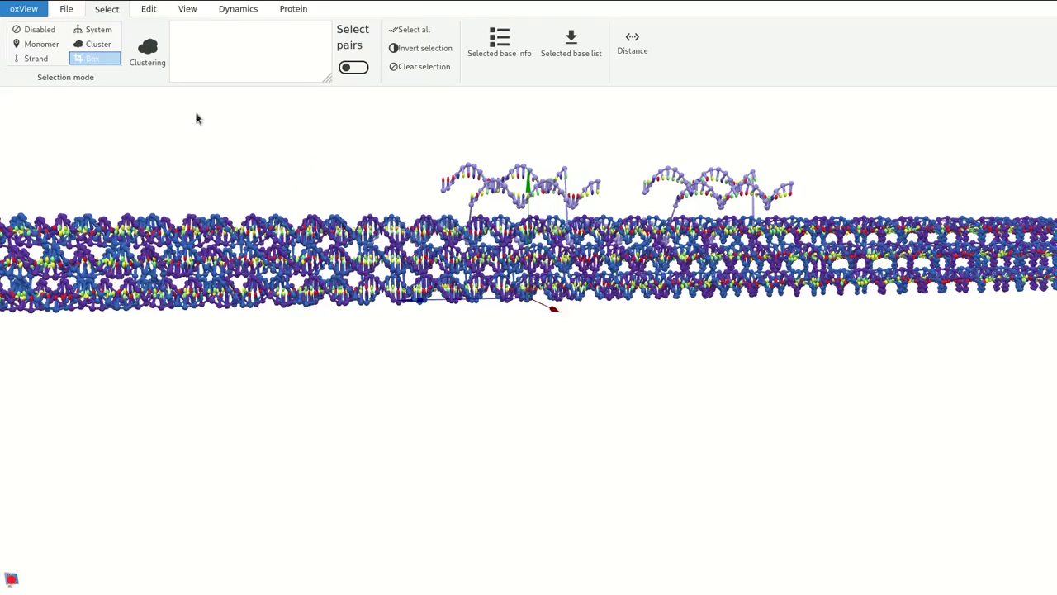
pyautogui.click(45, 49)
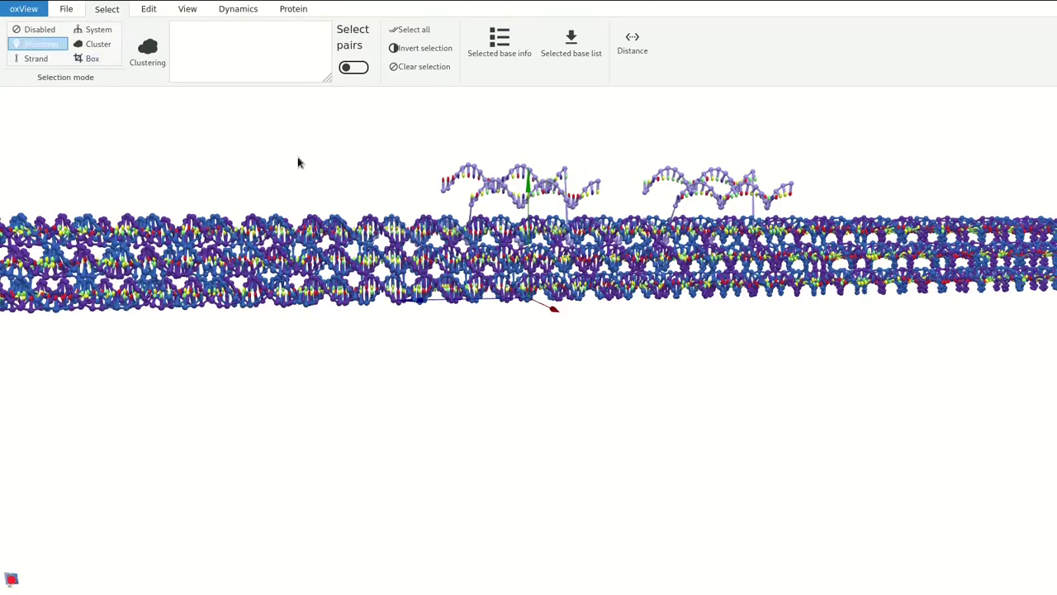
# Step: Select one overhang strand's cluster, rotate it flatter, nudge it upward, then deselect
pyautogui.moveTo(299, 163); pyautogui.dragTo(238, 420)
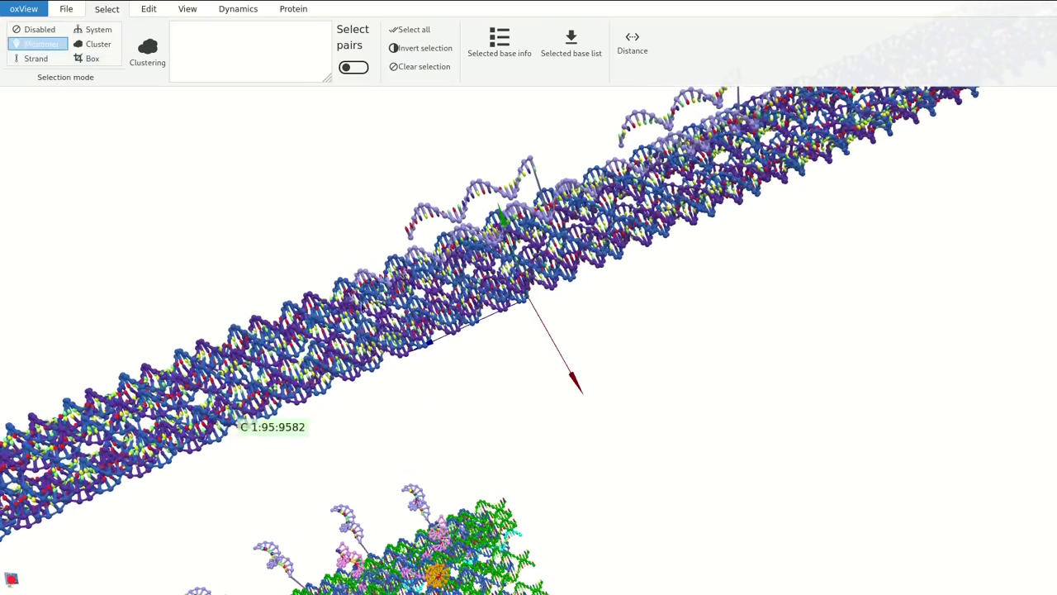
pyautogui.click(475, 188)
pyautogui.click(81, 49)
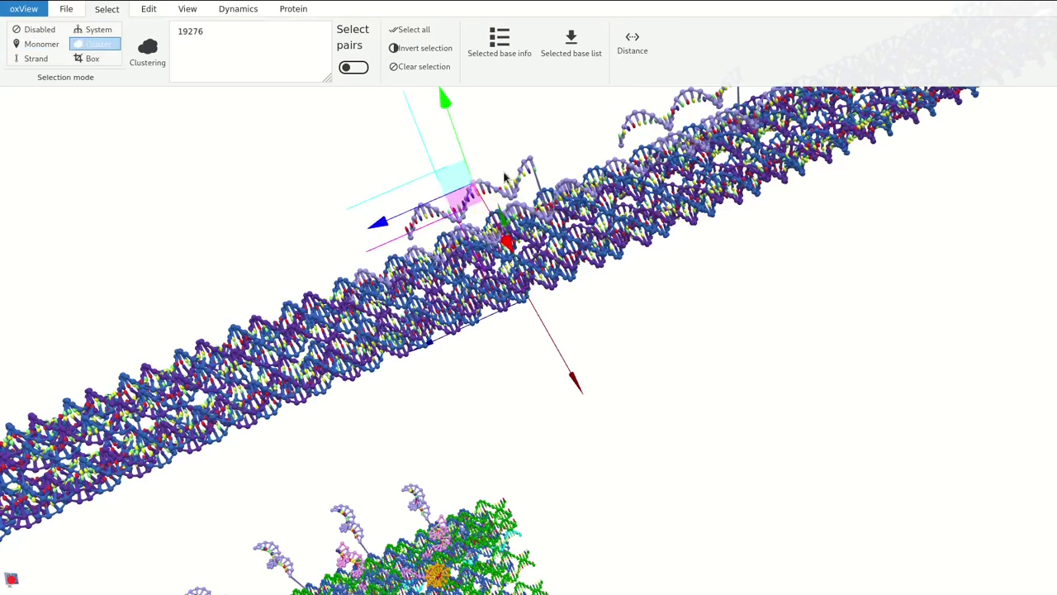
pyautogui.click(489, 188)
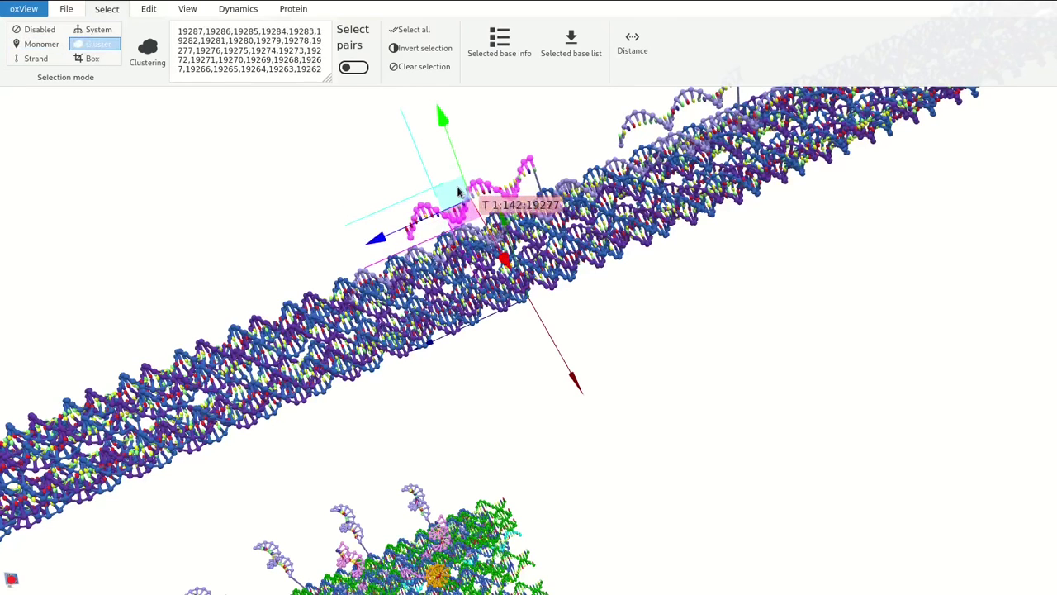
pyautogui.click(451, 193)
pyautogui.moveTo(399, 146)
pyautogui.mouseDown()
pyautogui.moveTo(425, 127)
pyautogui.moveTo(415, 135)
pyautogui.mouseUp()
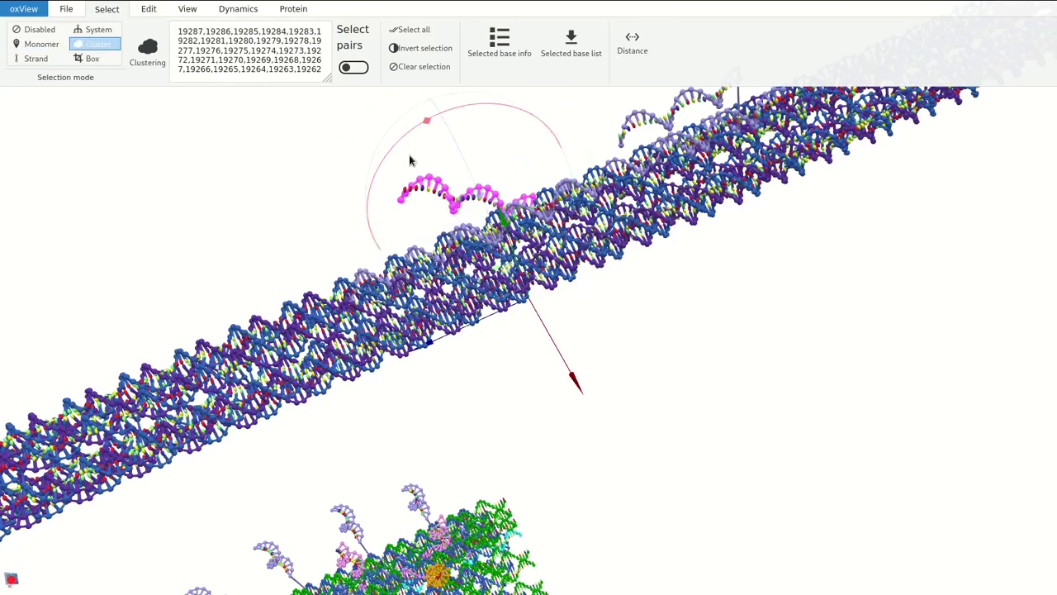
pyautogui.click(451, 198)
pyautogui.moveTo(451, 198); pyautogui.dragTo(446, 177)
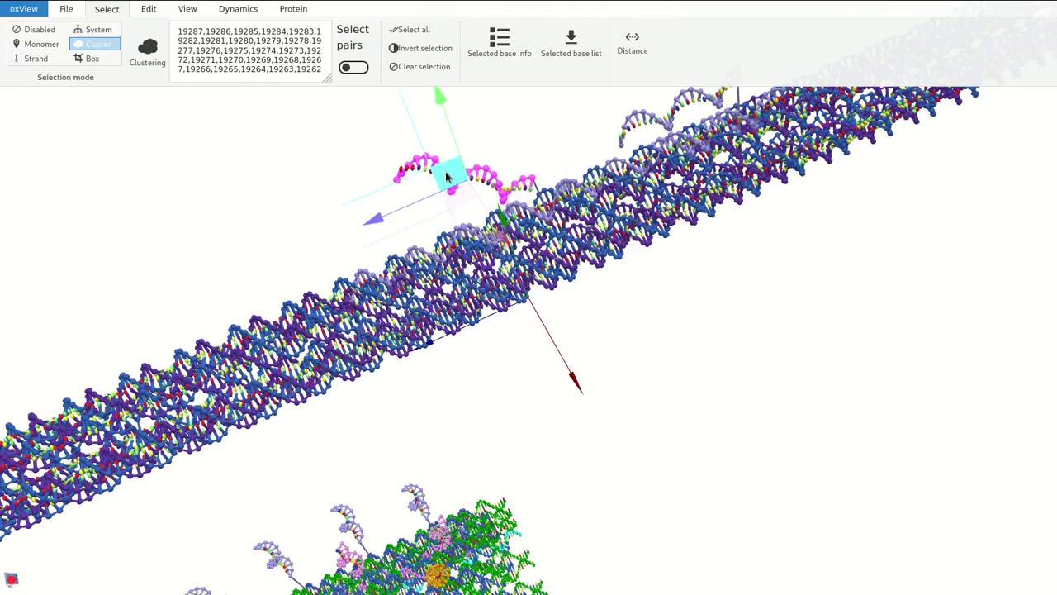
pyautogui.click(305, 262)
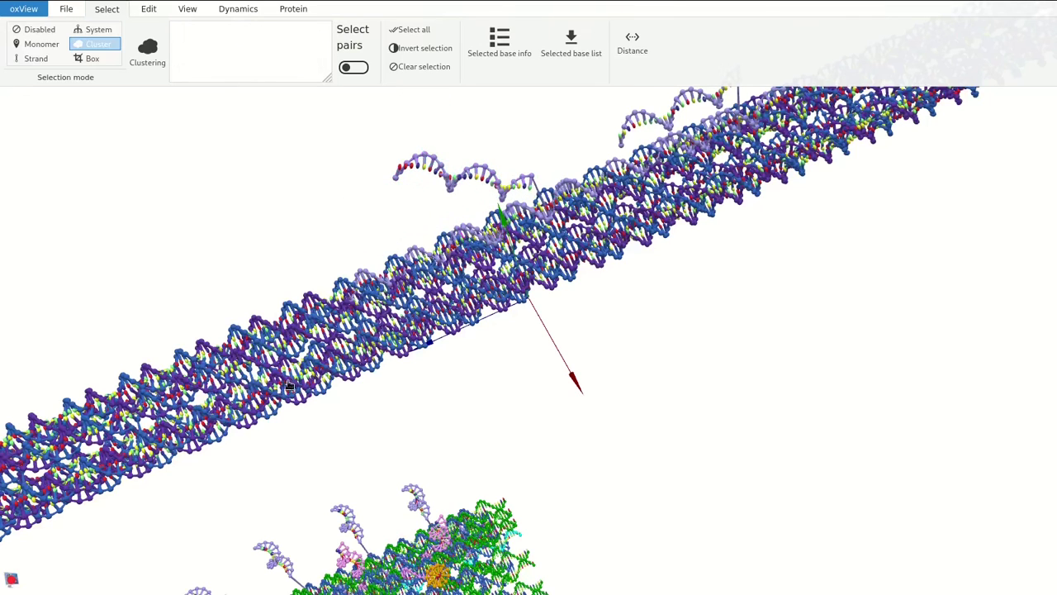
pyautogui.scroll(-5, 289, 386)
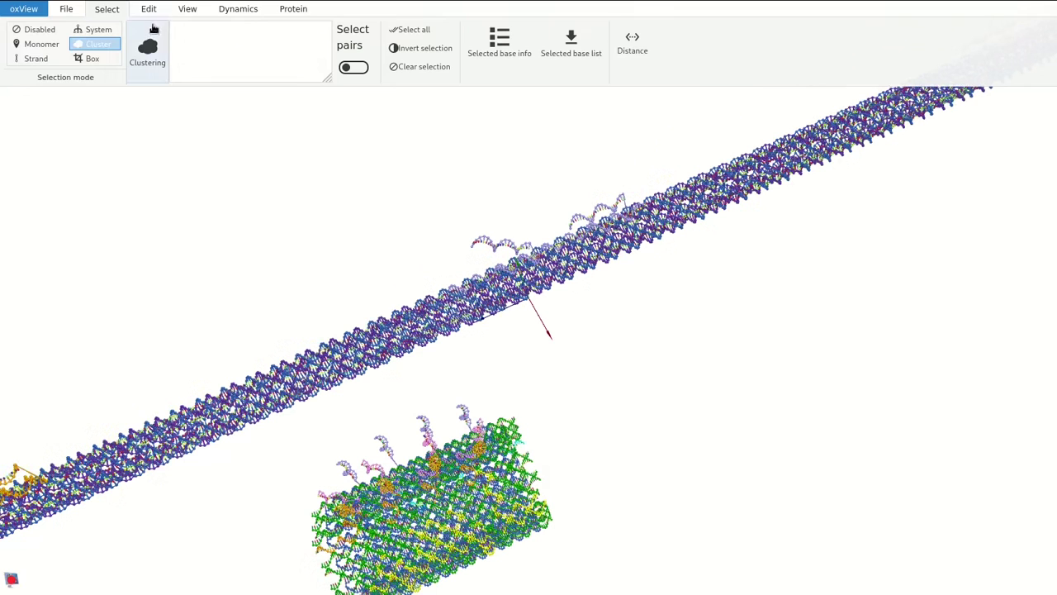
# Step: Reset the camera, zoom out, and select the entire slider in System mode
pyautogui.click(188, 17)
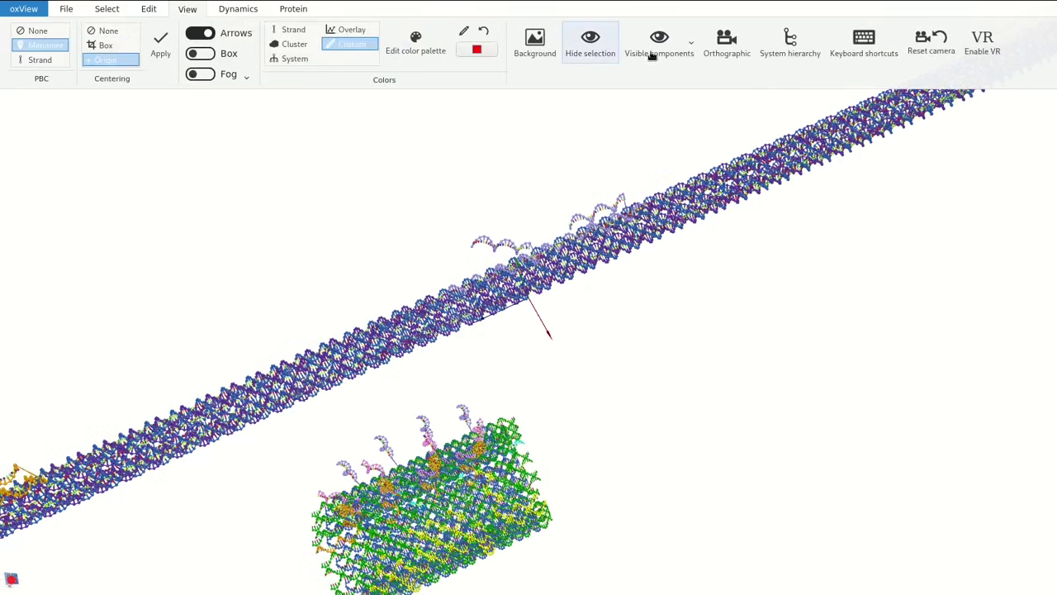
pyautogui.click(929, 42)
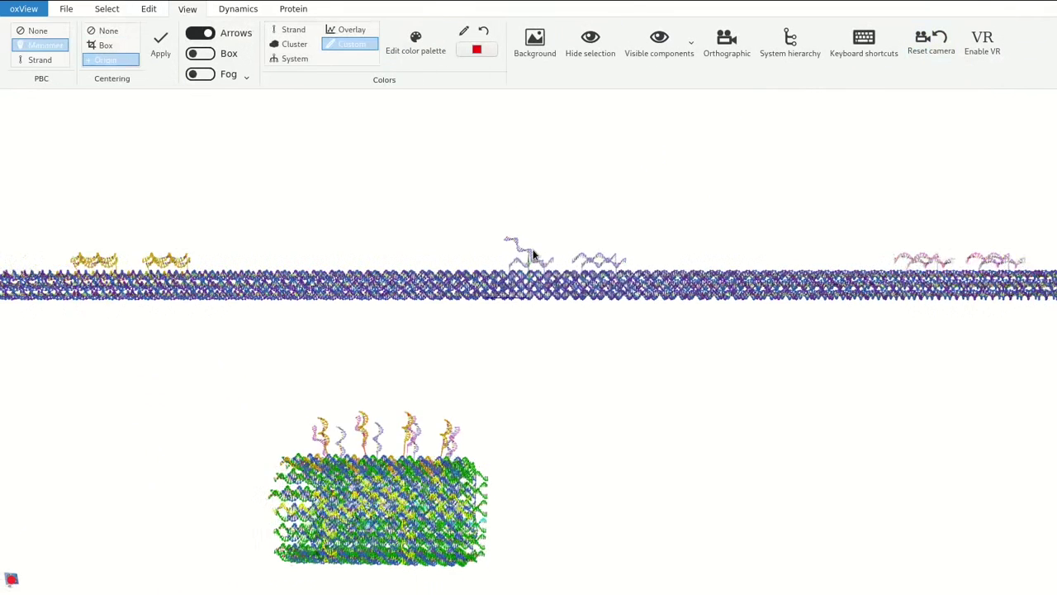
pyautogui.scroll(-3, 533, 255)
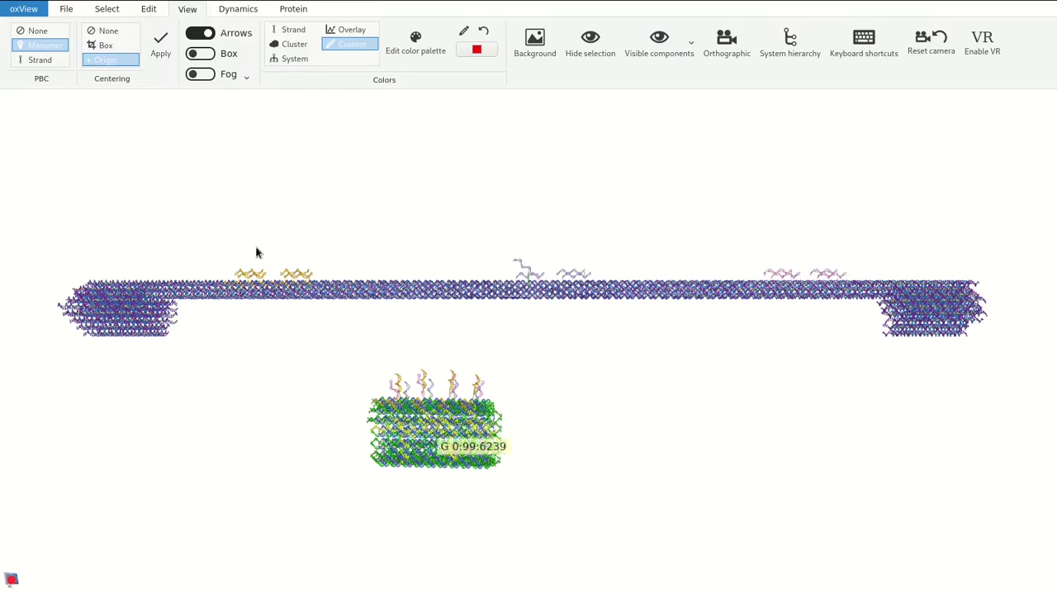
pyautogui.click(115, 10)
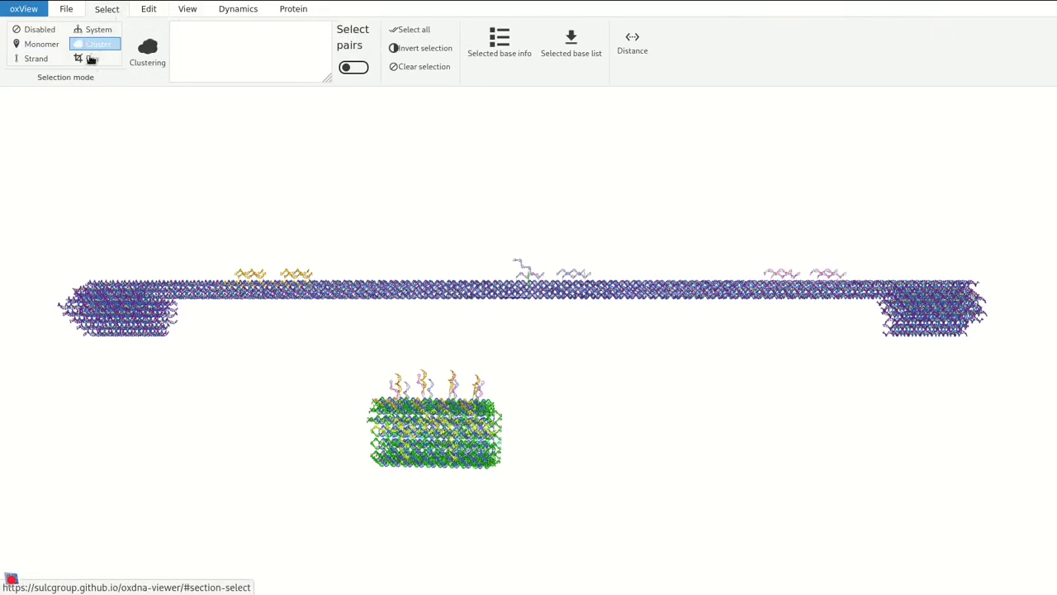
pyautogui.click(86, 28)
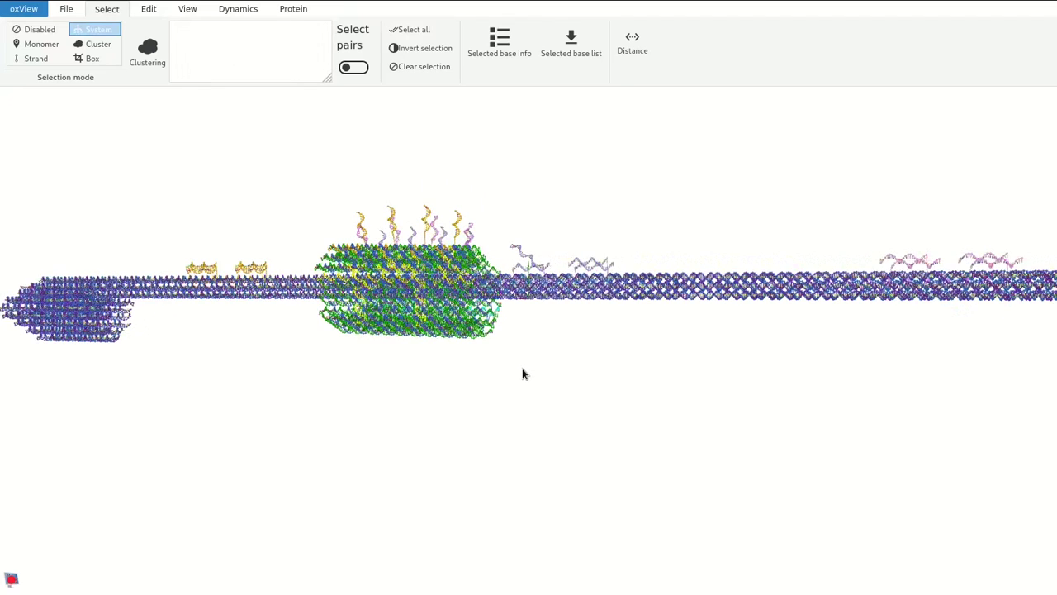
pyautogui.scroll(5, 521, 374)
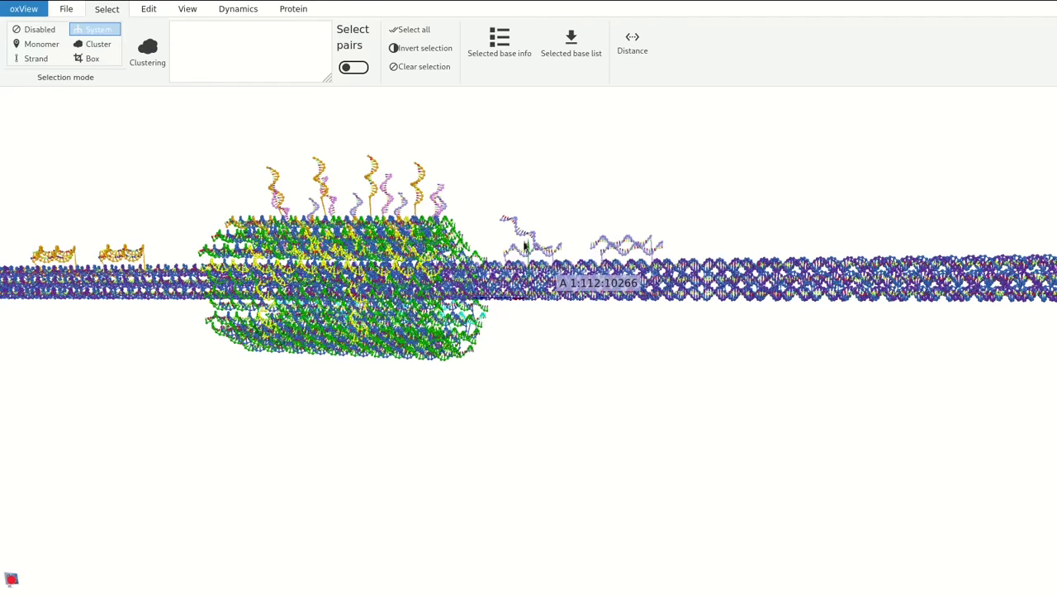
# Step: Show the editing tools, select the slider to check its placement, then deselect it
pyautogui.click(150, 9)
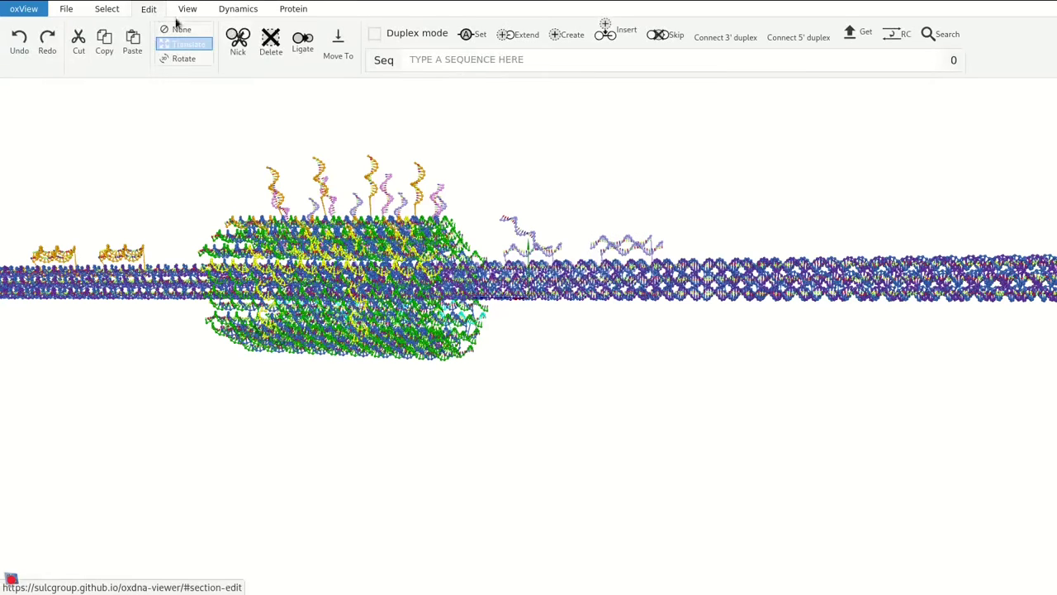
pyautogui.click(618, 60)
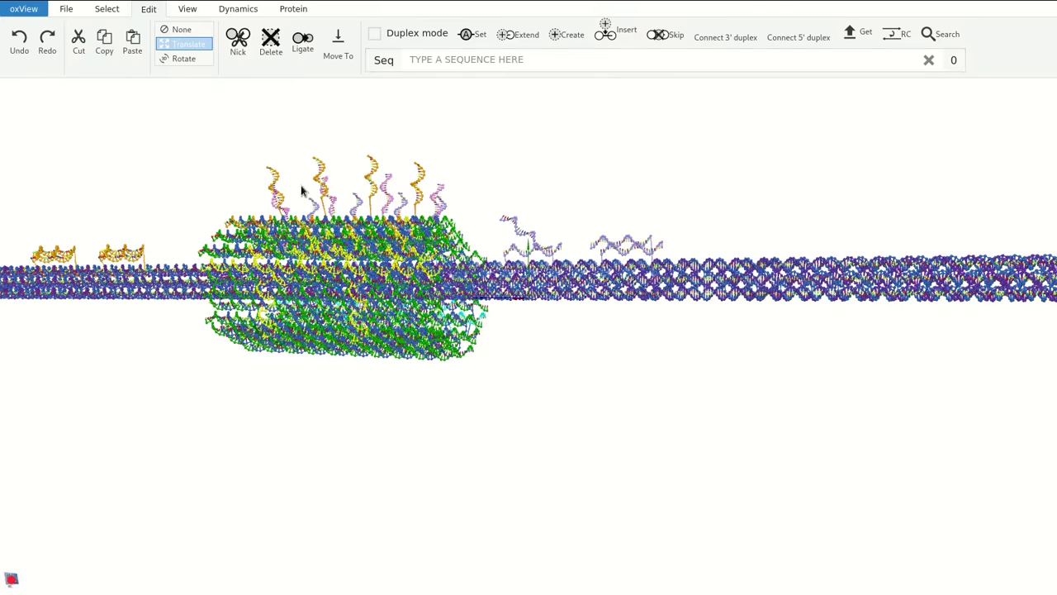
pyautogui.click(318, 164)
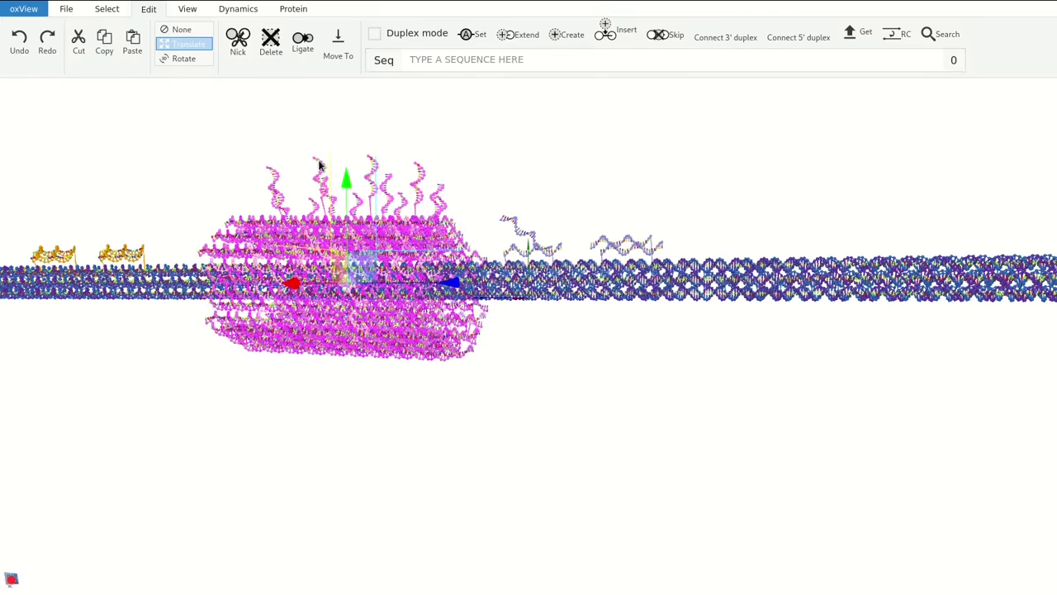
pyautogui.click(353, 144)
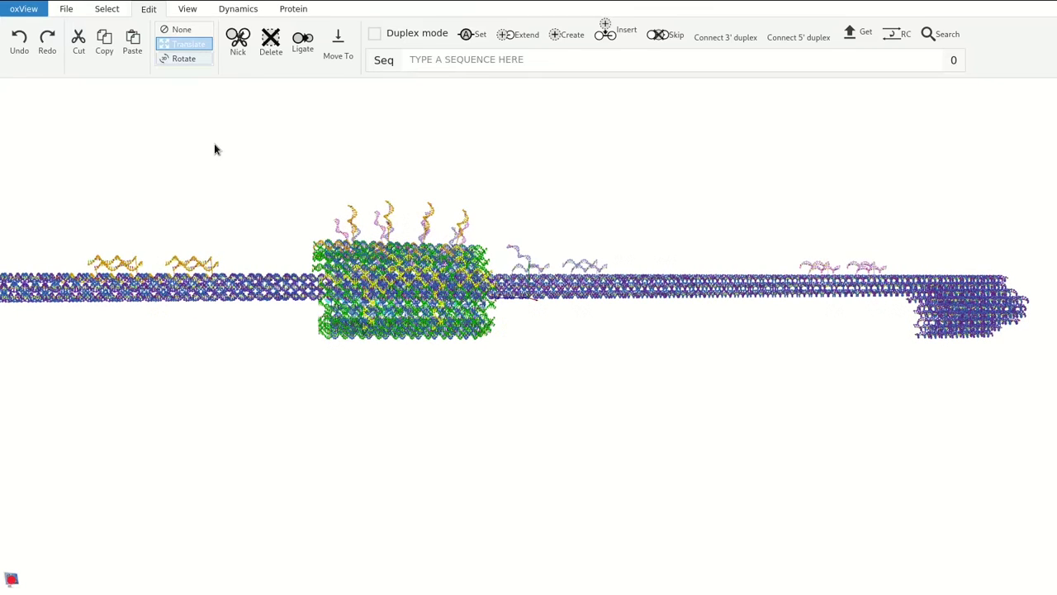
# Step: Connect oxView to the wss://nanobase.org:8989 ox-serve relaxation server
pyautogui.click(233, 11)
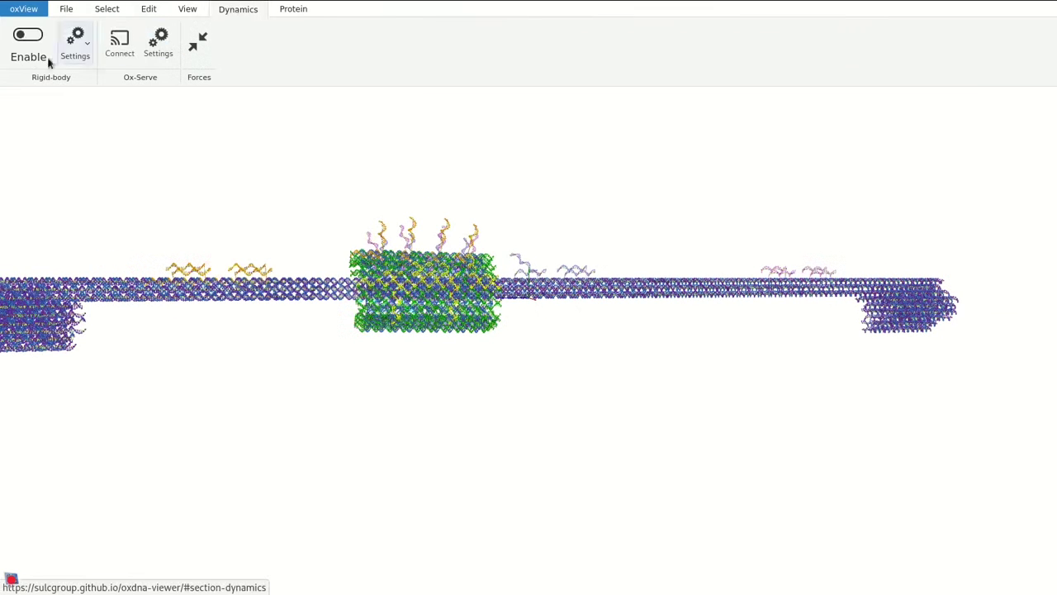
pyautogui.click(126, 47)
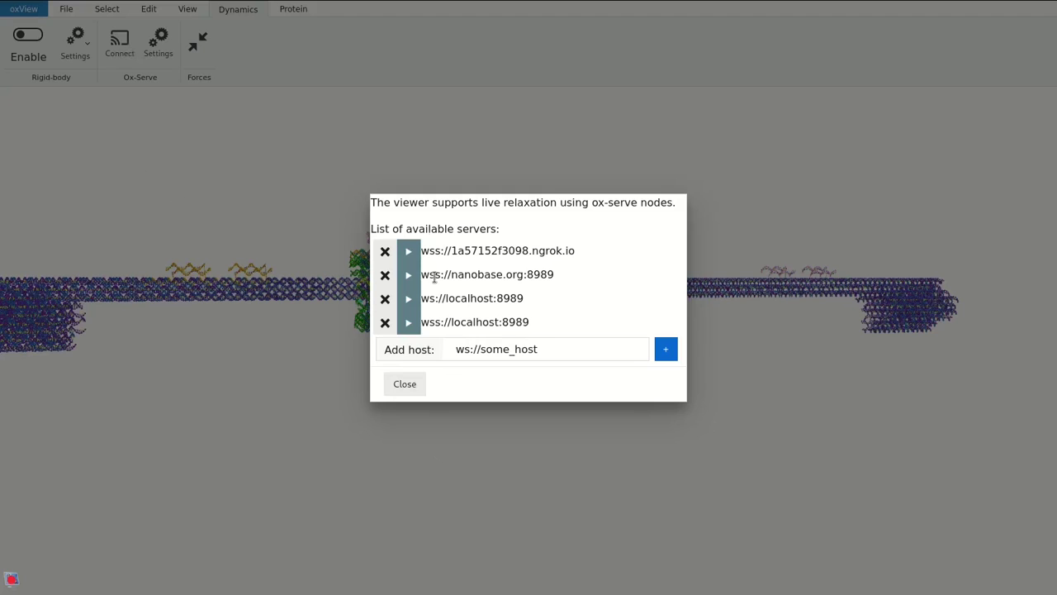
pyautogui.click(408, 275)
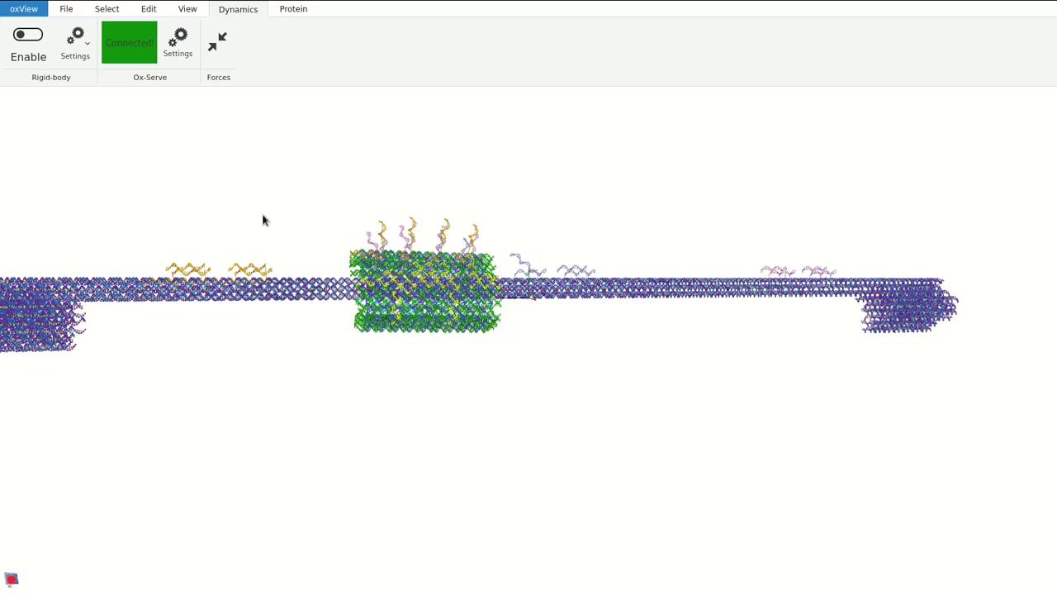
# Step: Show the ox-serve settings (CPU, T 30, 100000 steps, salt 1) at upper left, with the browser console open
pyautogui.click(178, 41)
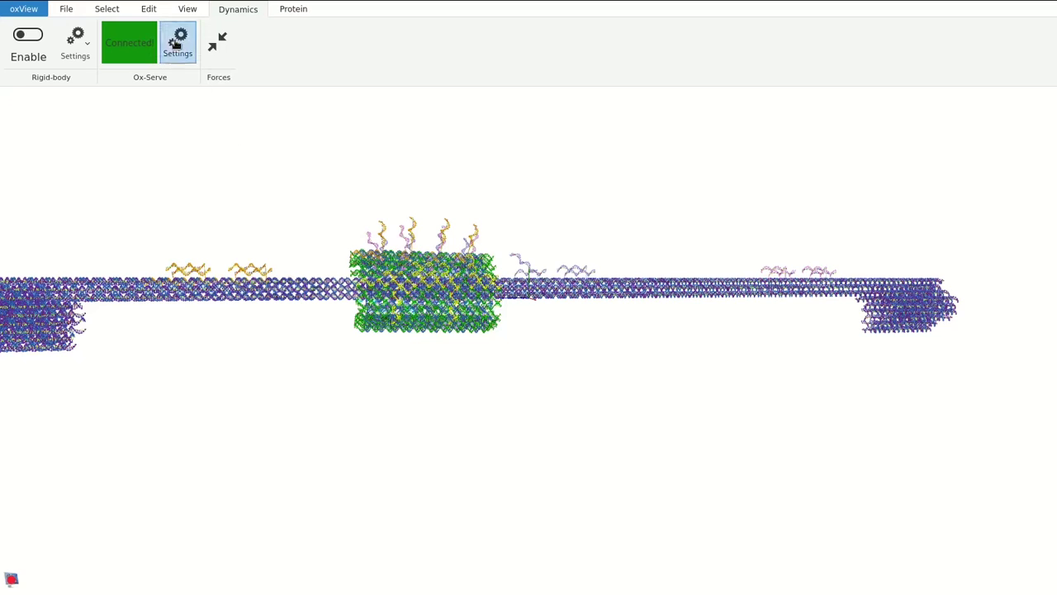
pyautogui.moveTo(536, 298); pyautogui.dragTo(158, 74)
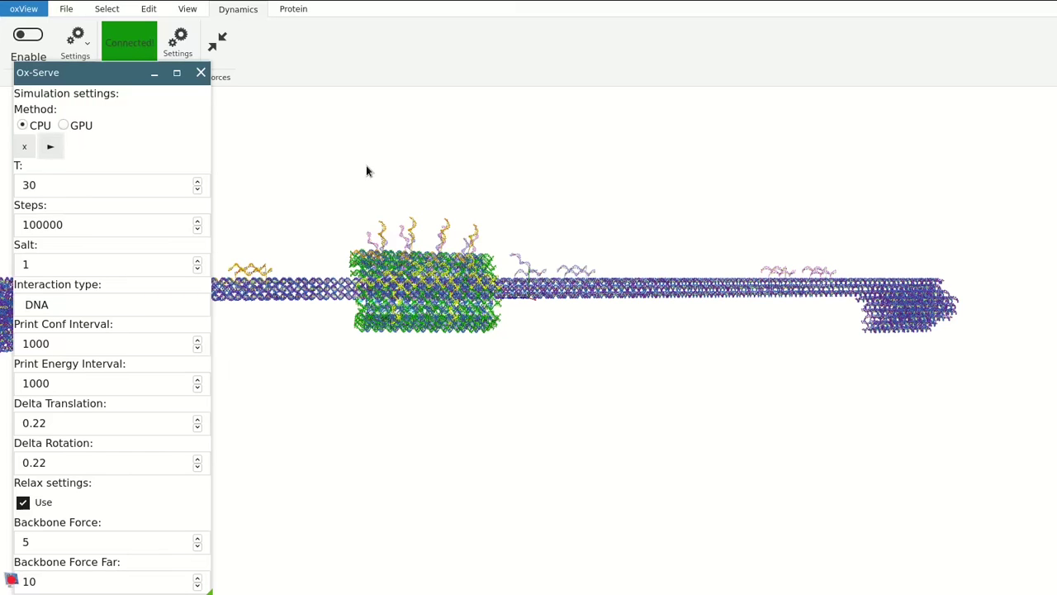
pyautogui.press('F12')
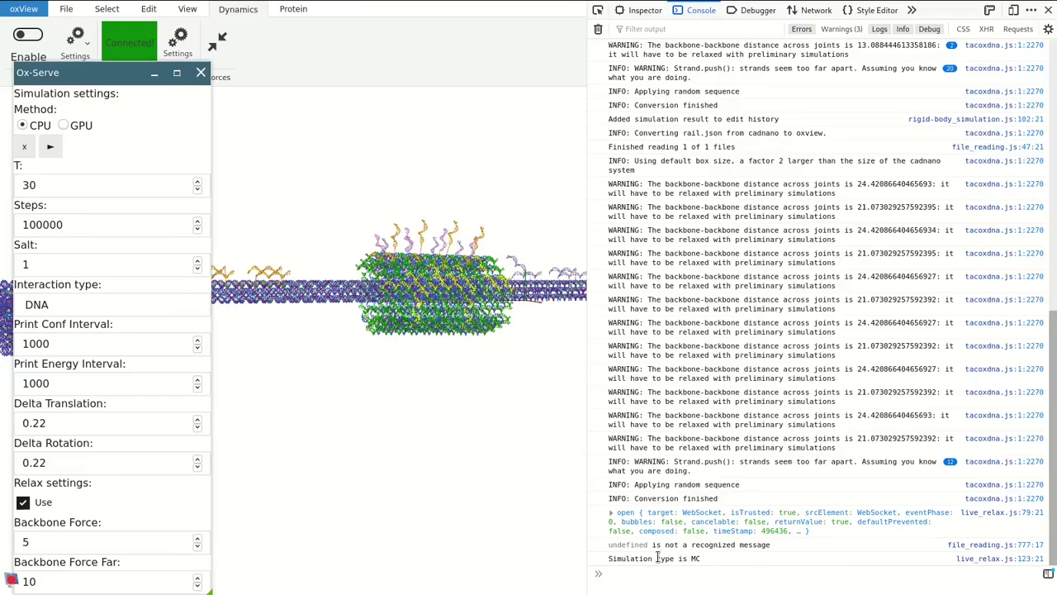
# Step: Scroll up the console log to review the MC relaxation energy readings
pyautogui.scroll(5, 462, 401)
pyautogui.scroll(1, 462, 405)
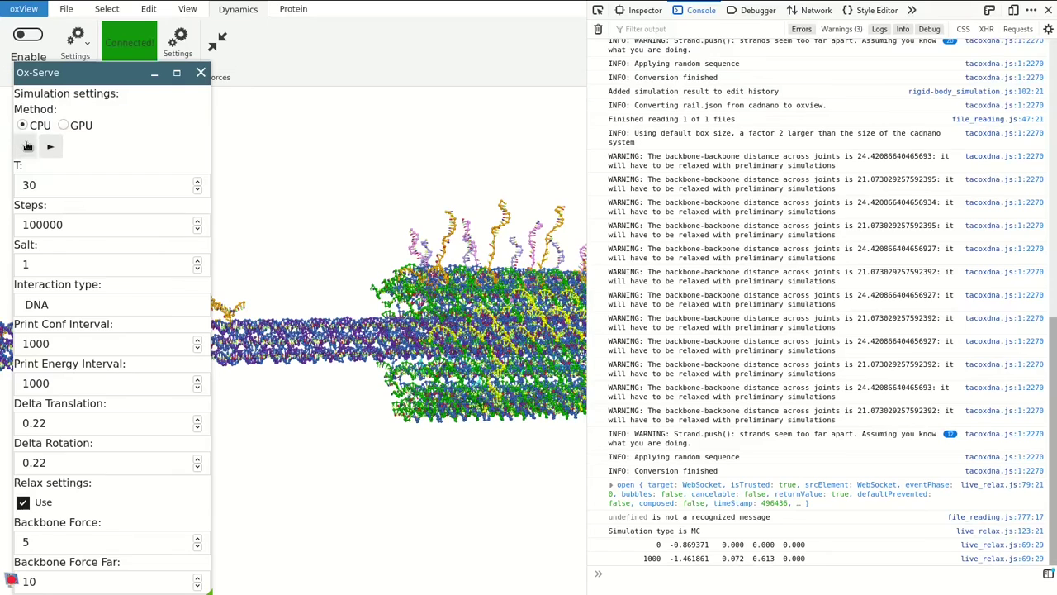
# Step: Start a GPU MD relaxation at T 20 for 1000000 steps and widen the 3-D view
pyautogui.click(66, 126)
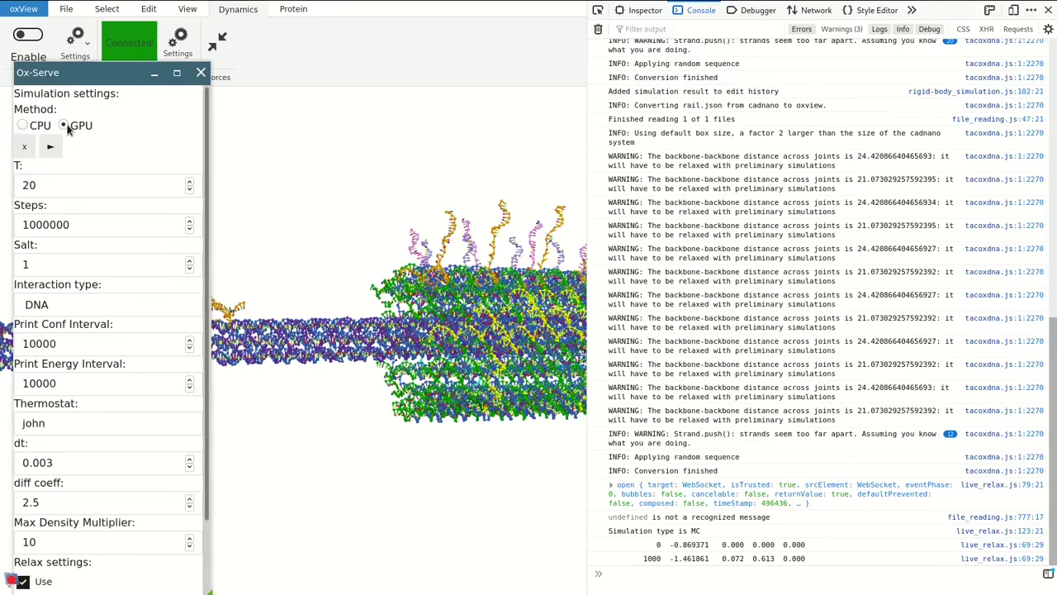
pyautogui.click(49, 149)
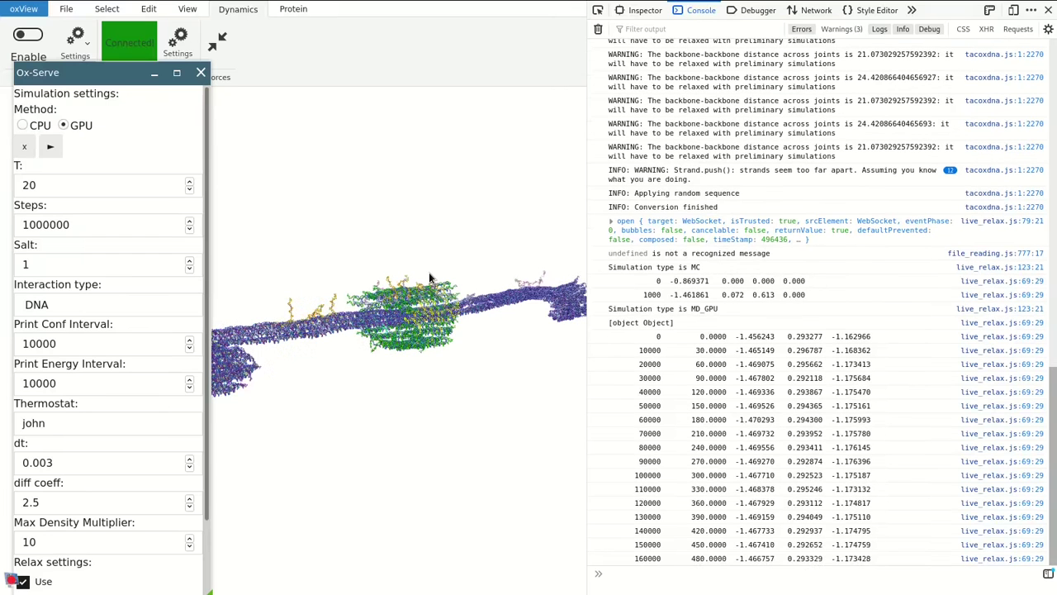
pyautogui.moveTo(588, 223); pyautogui.dragTo(661, 225)
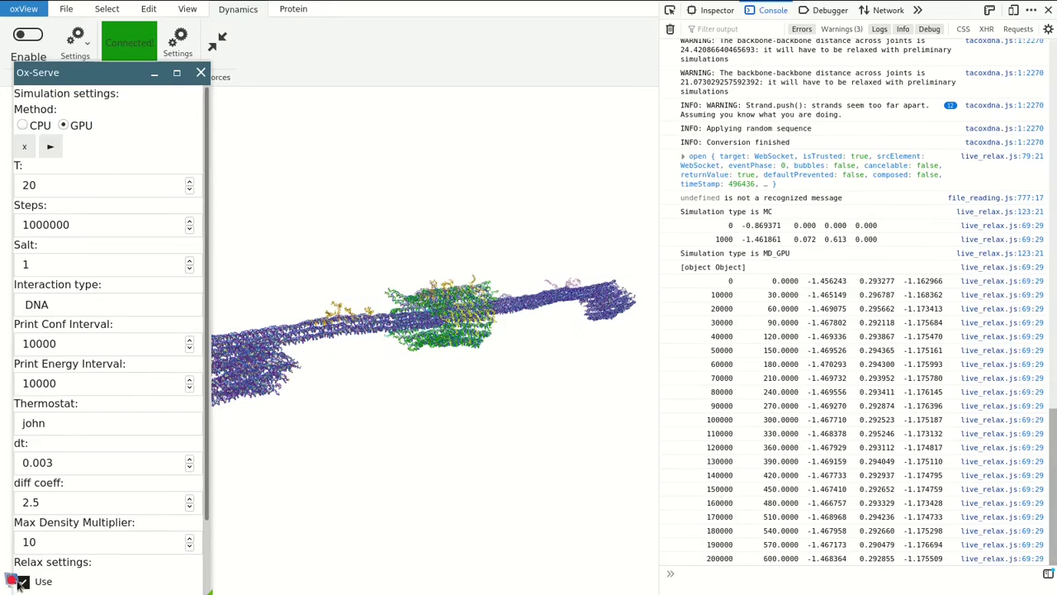
pyautogui.scroll(-2, 51, 577)
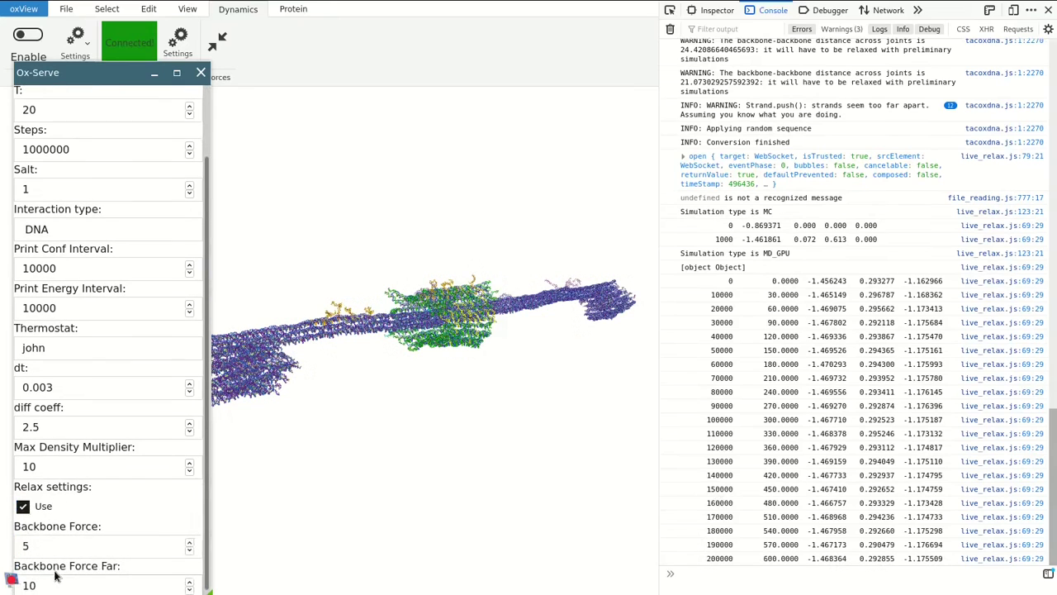